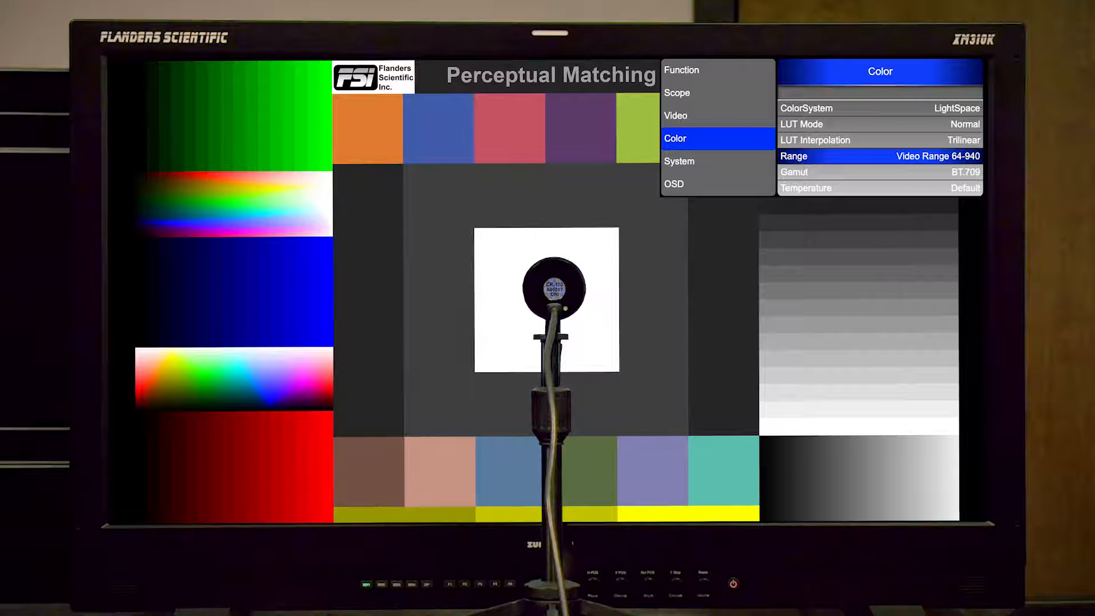
Set the monitor's colour gamut to BT.709.
{"action": "key", "text": "Down"}
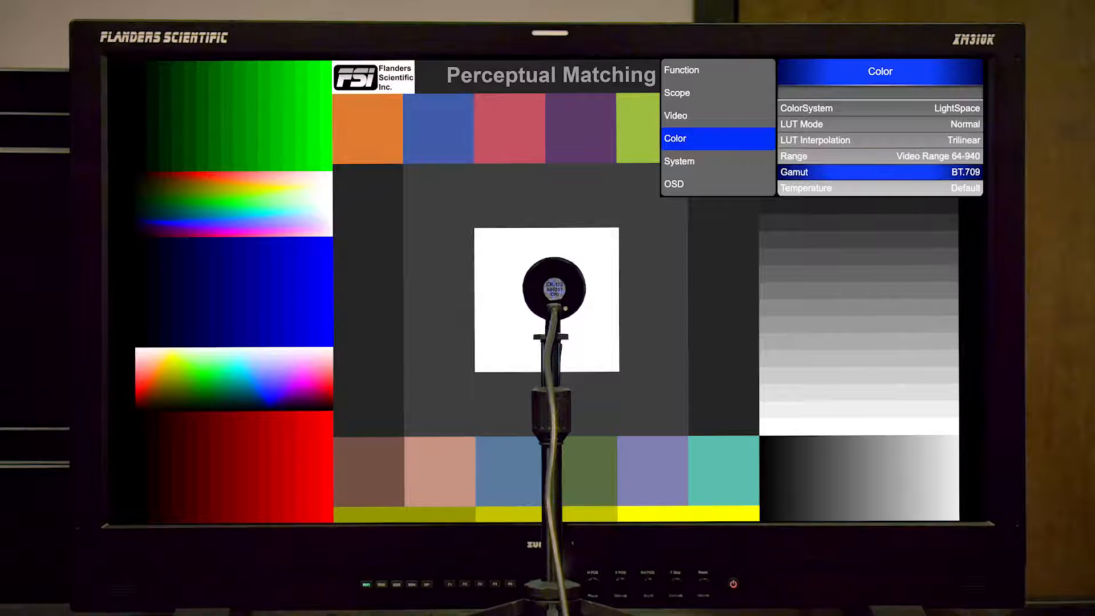
{"action": "key", "text": "Return"}
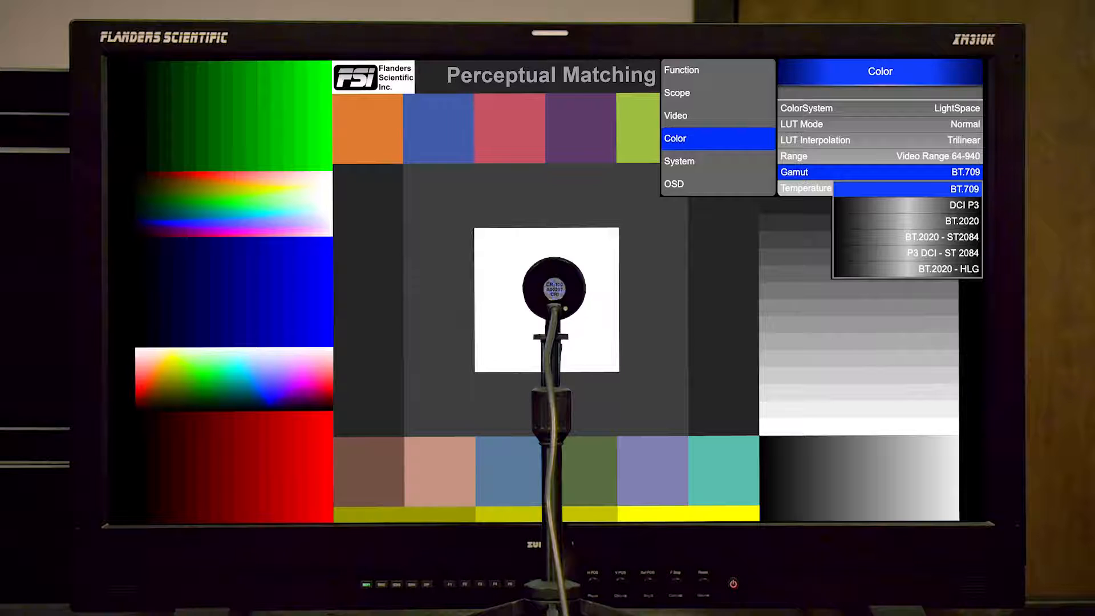
{"action": "key", "text": "Return"}
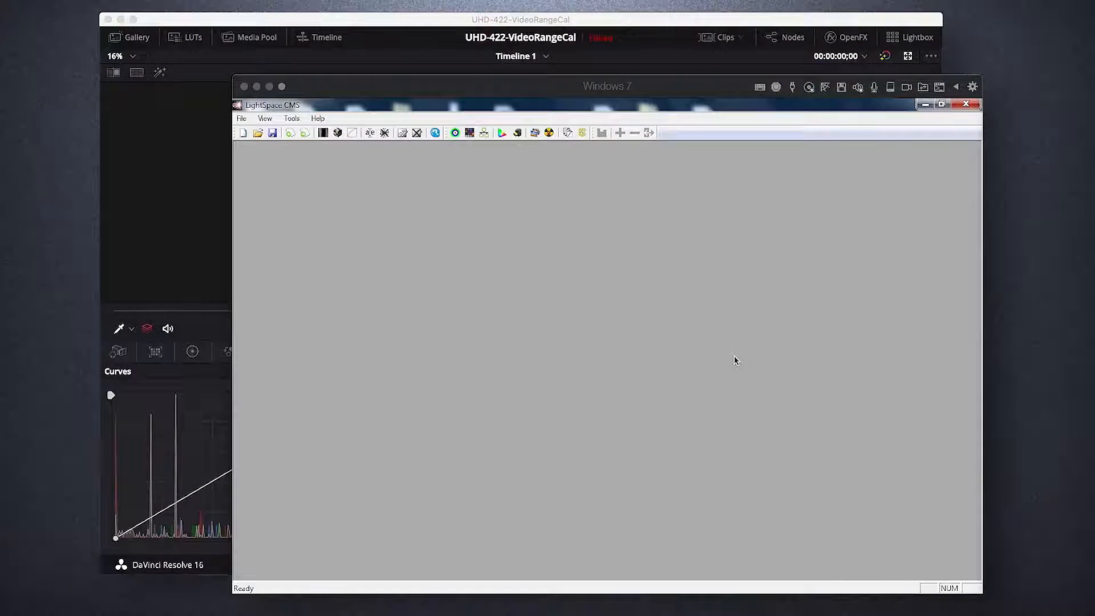
Start a LUT upload in LightSpace CMS with device type XM and IP address 10.1.10.14.
{"action": "left_click", "coordinate": [631, 343]}
{"action": "left_click", "coordinate": [241, 118]}
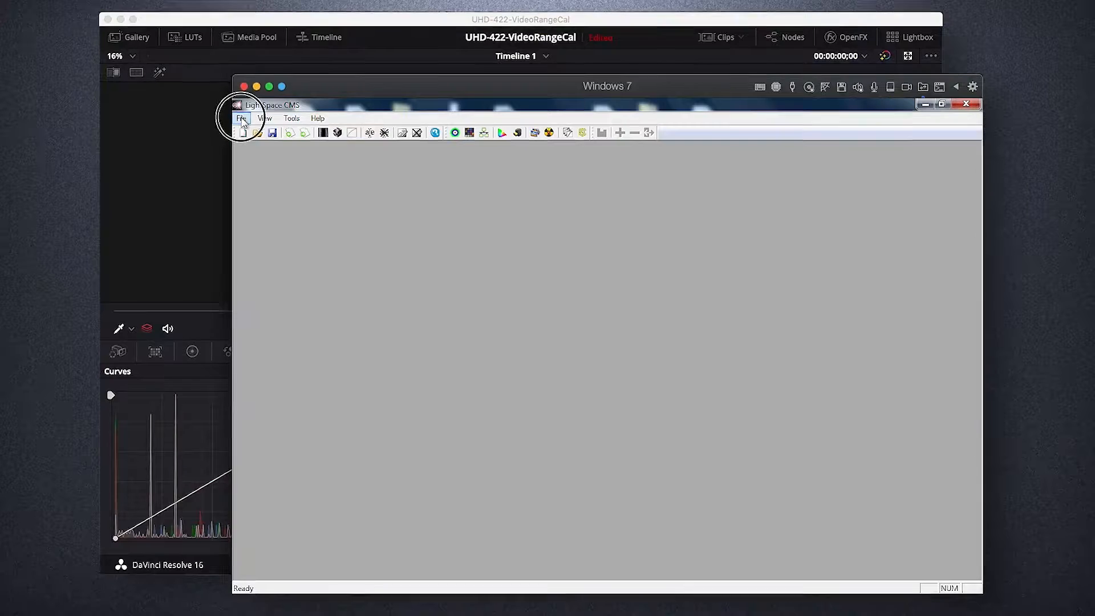
{"action": "left_click", "coordinate": [261, 174]}
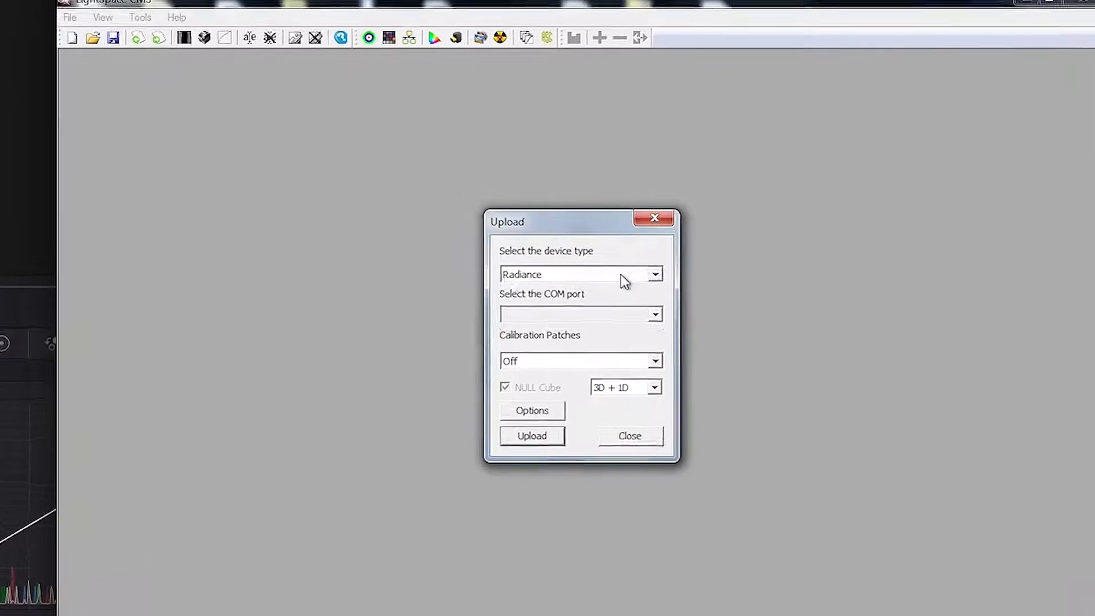
{"action": "left_click", "coordinate": [647, 285]}
{"action": "left_click_drag", "start_coordinate": [659, 339], "coordinate": [659, 359]}
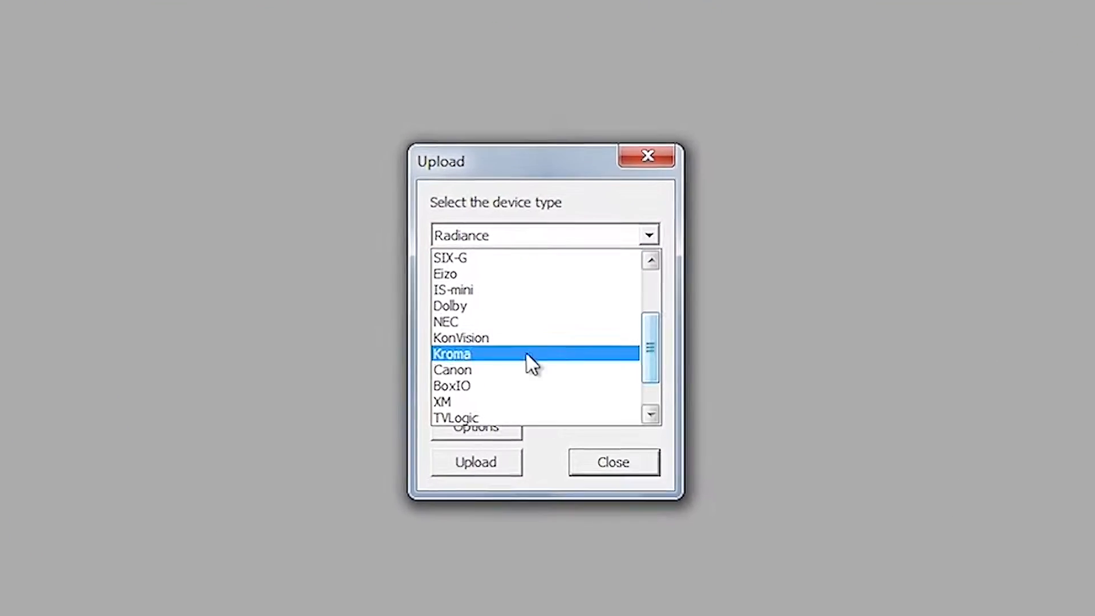
{"action": "left_click", "coordinate": [511, 401]}
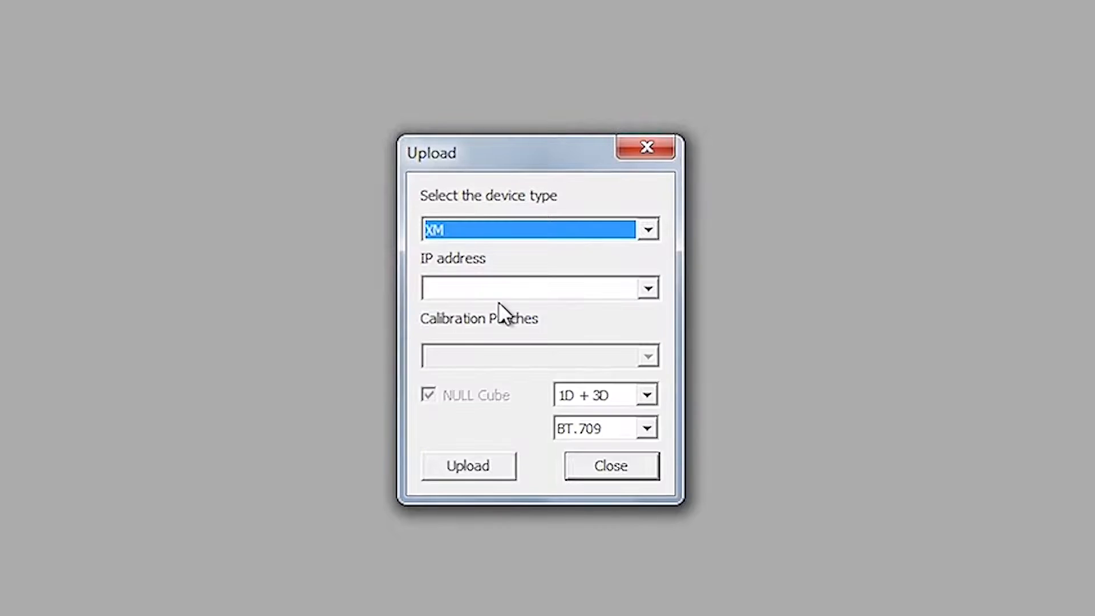
{"action": "left_click", "coordinate": [510, 289]}
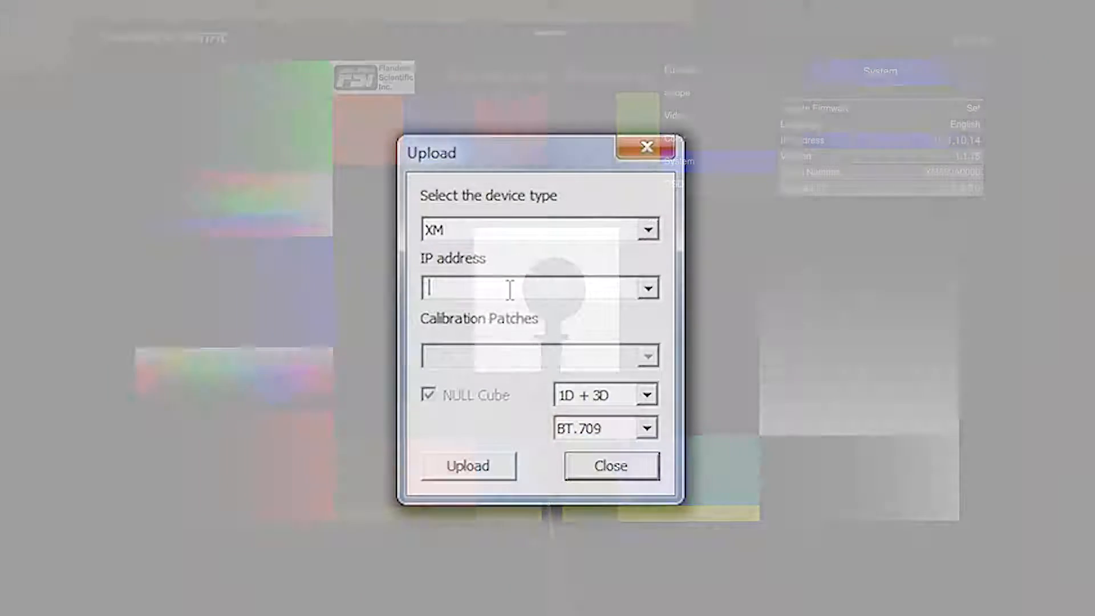
{"action": "type", "text": "10.1.10.14"}
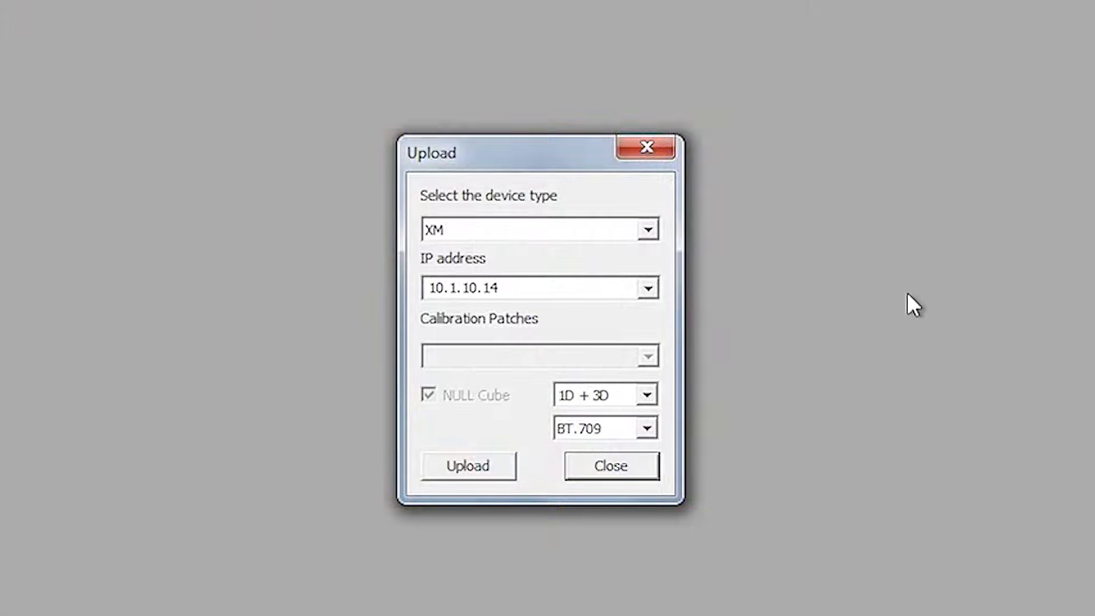
Upload the NULL cube to the monitor as 1D + 3D in the BT.709 slot and close the completion message.
{"action": "left_click", "coordinate": [611, 396]}
{"action": "left_click", "coordinate": [611, 396]}
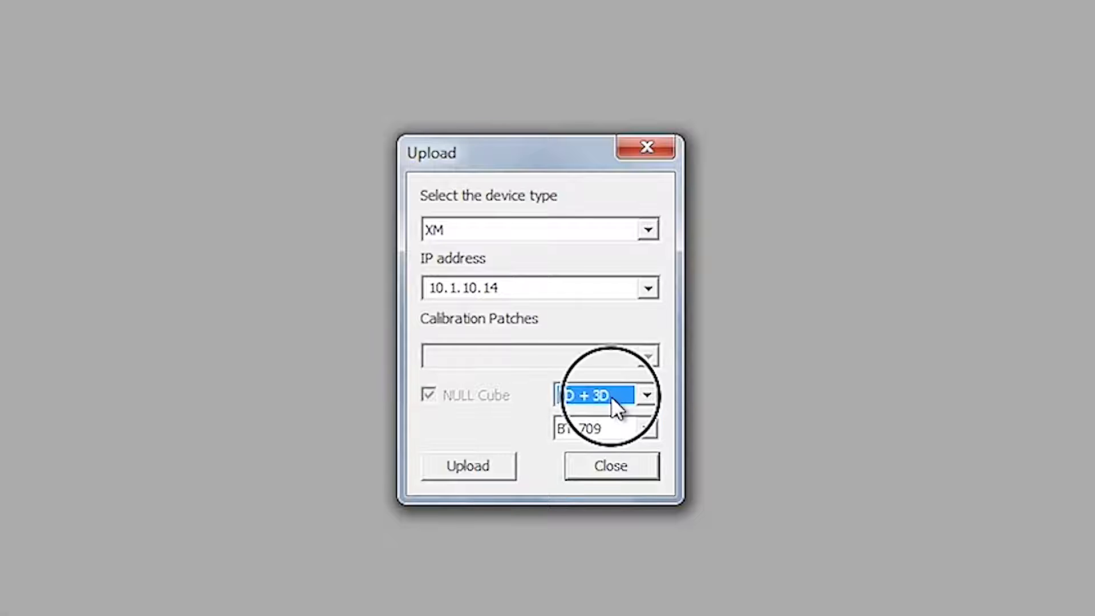
{"action": "left_click", "coordinate": [598, 429]}
{"action": "left_click", "coordinate": [597, 429]}
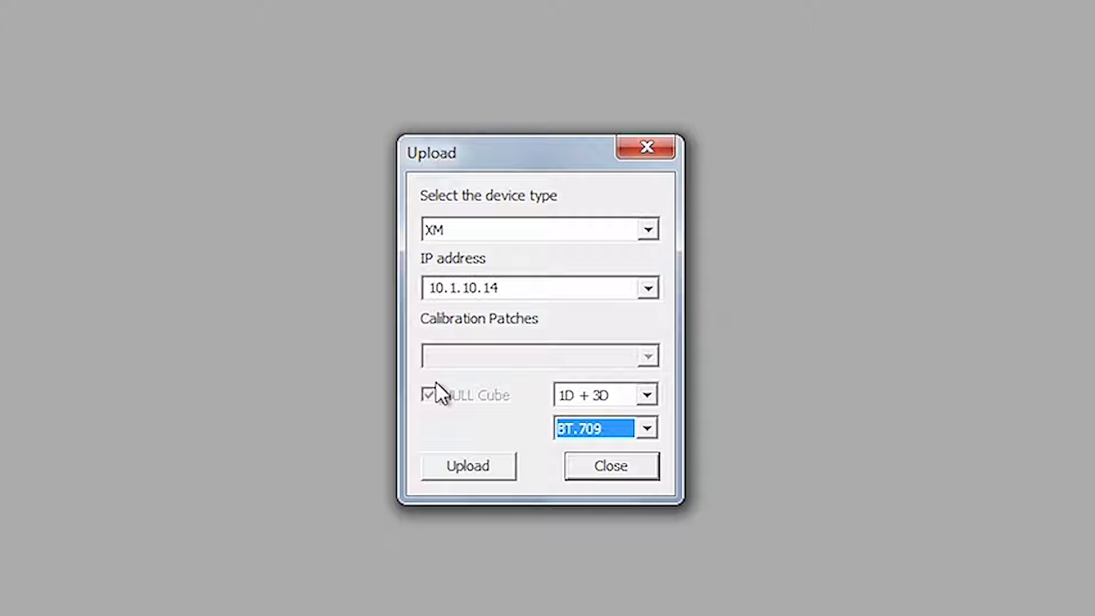
{"action": "left_click", "coordinate": [474, 471]}
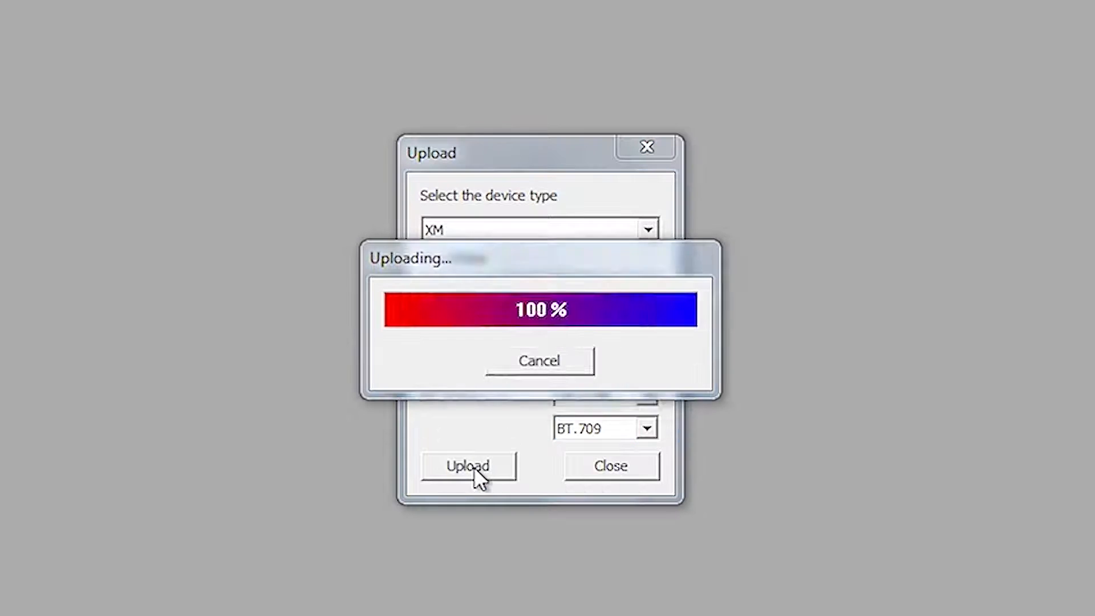
{"action": "left_click", "coordinate": [619, 427]}
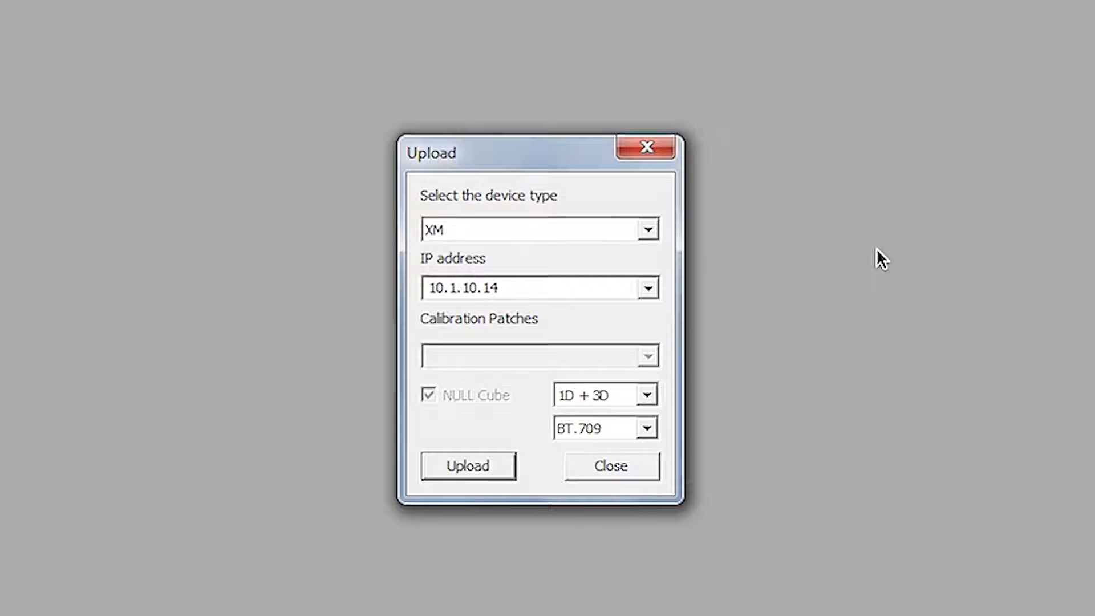
Upload the Back 1D NULL cube to the monitor for BT.709 and close the completion message.
{"action": "left_click", "coordinate": [634, 394]}
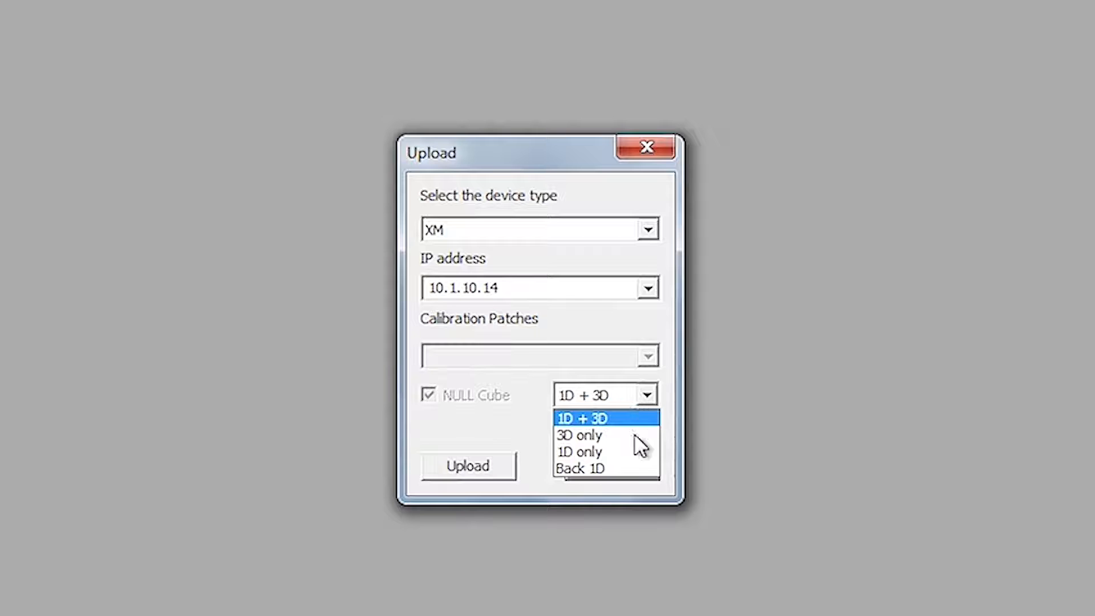
{"action": "left_click", "coordinate": [619, 468]}
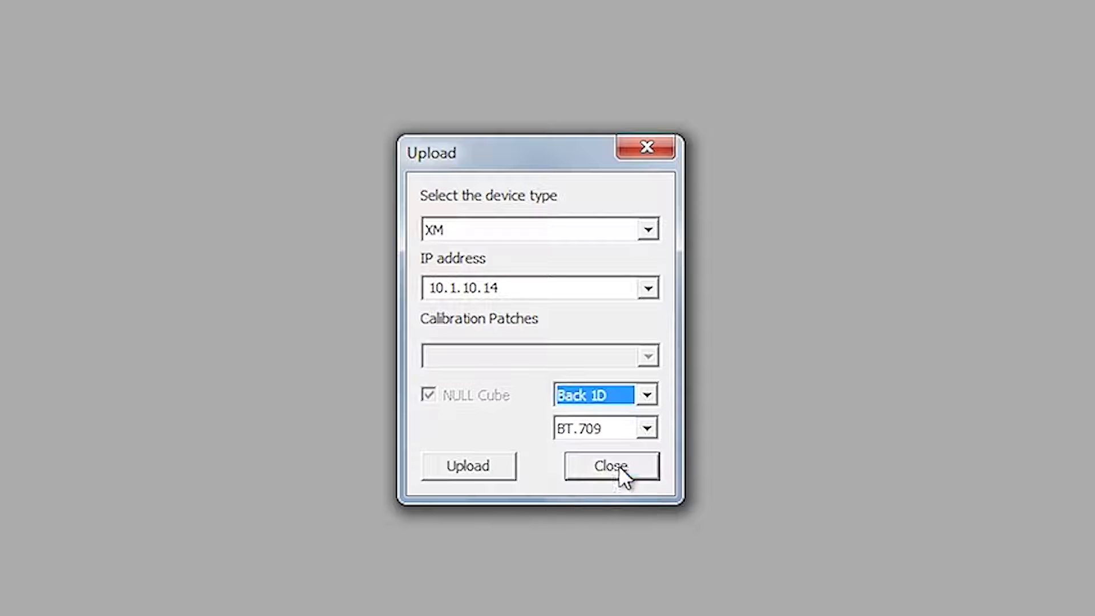
{"action": "left_click", "coordinate": [476, 469]}
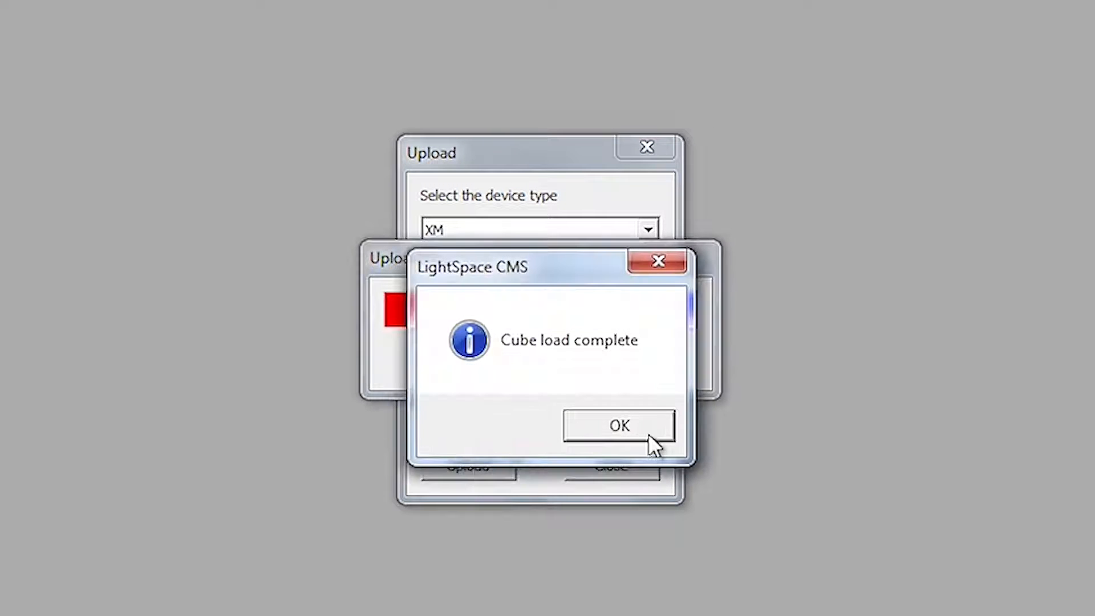
{"action": "left_click", "coordinate": [648, 434]}
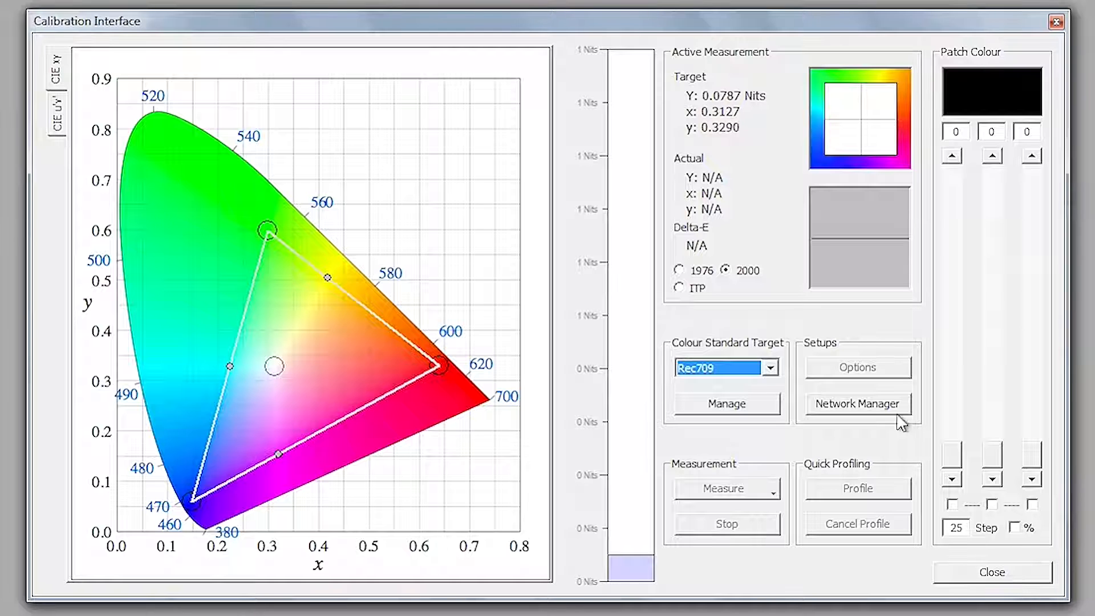
Open the Network Manager from the calibration interface, then switch to DaVinci Resolve.
{"action": "left_click", "coordinate": [874, 403]}
{"action": "left_click", "coordinate": [335, 136]}
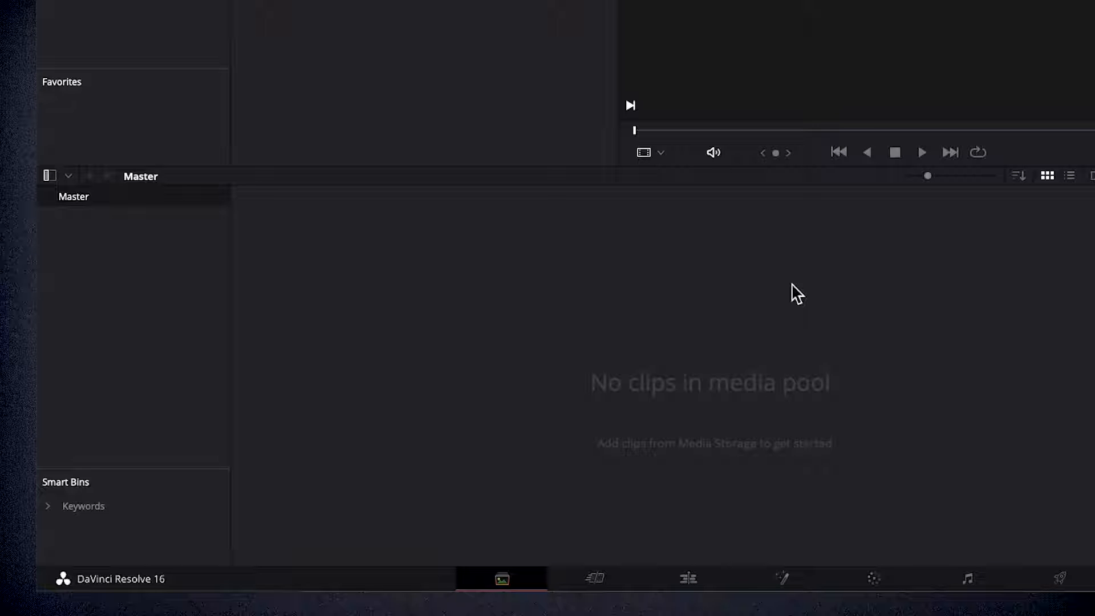
Import PerceptualMatchChart.tif into the Master bin of the media pool.
{"action": "right_click", "coordinate": [793, 293]}
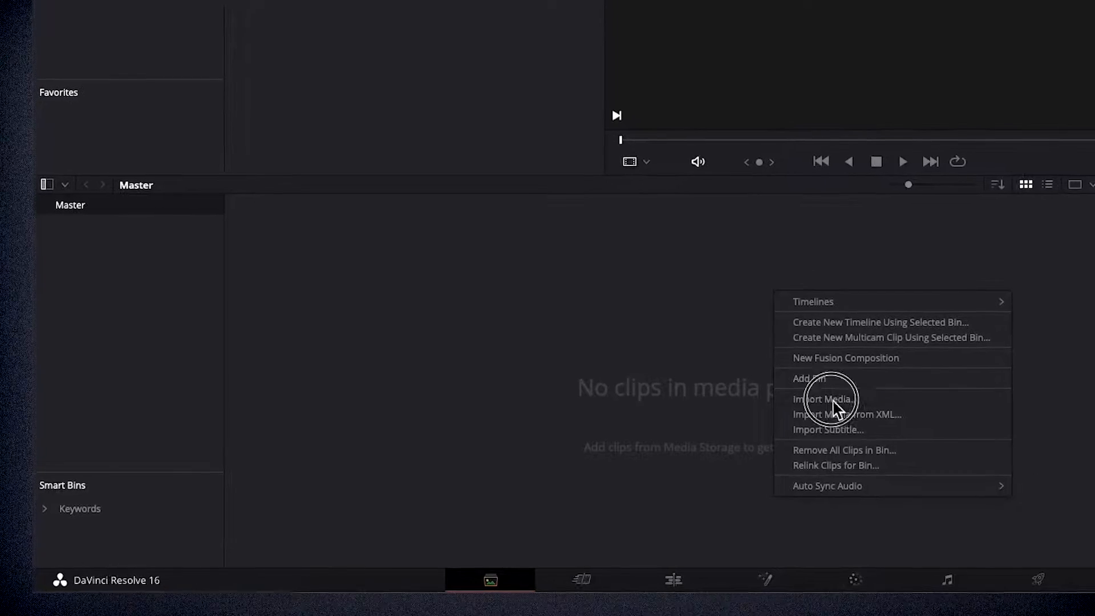
{"action": "left_click", "coordinate": [815, 395]}
{"action": "left_click", "coordinate": [472, 83]}
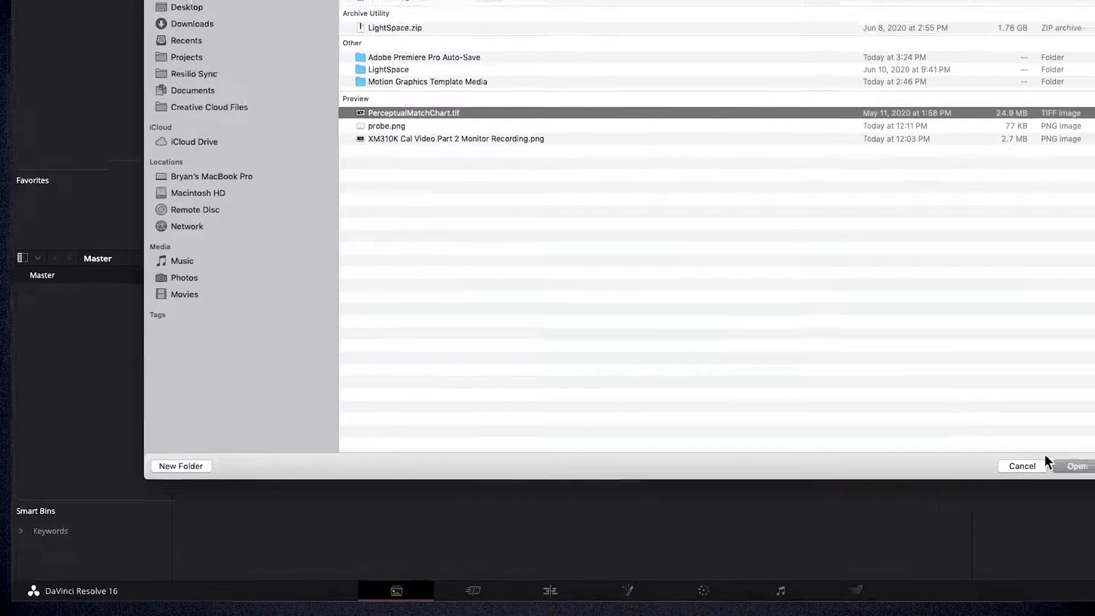
{"action": "left_click", "coordinate": [1053, 465]}
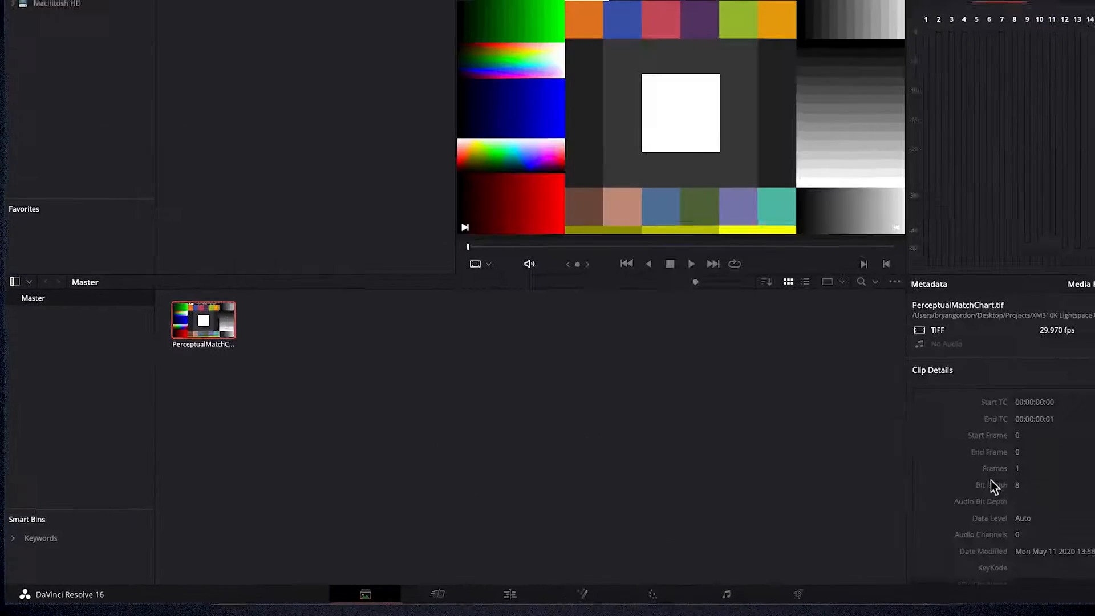
Create a new timeline from the imported PerceptualMatchChart.tif clip and show it on the Color page.
{"action": "right_click", "coordinate": [213, 337]}
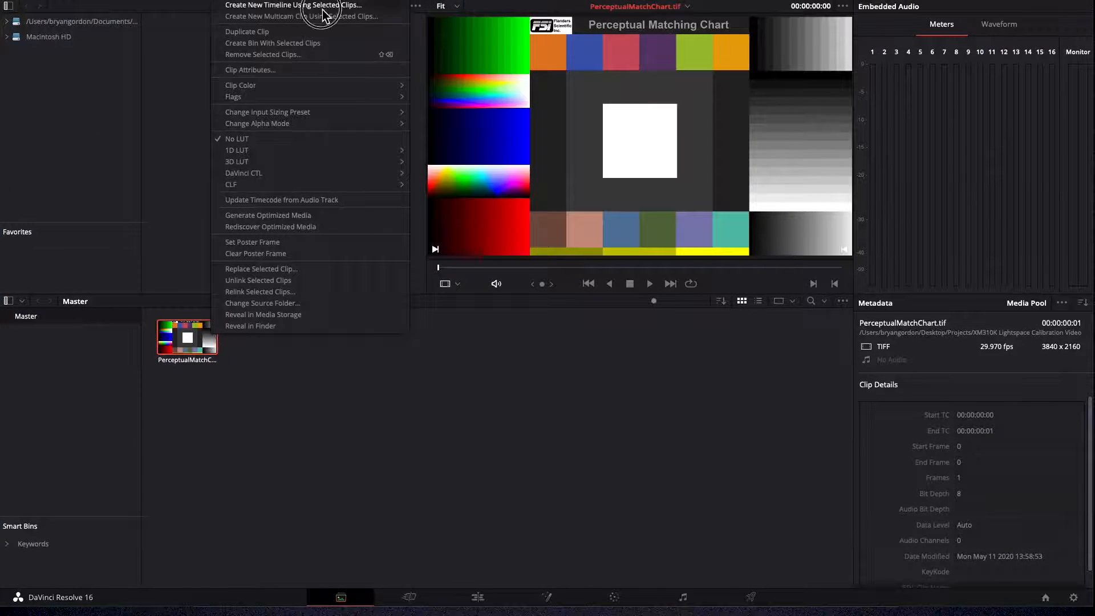
{"action": "left_click", "coordinate": [322, 6]}
{"action": "left_click", "coordinate": [632, 358]}
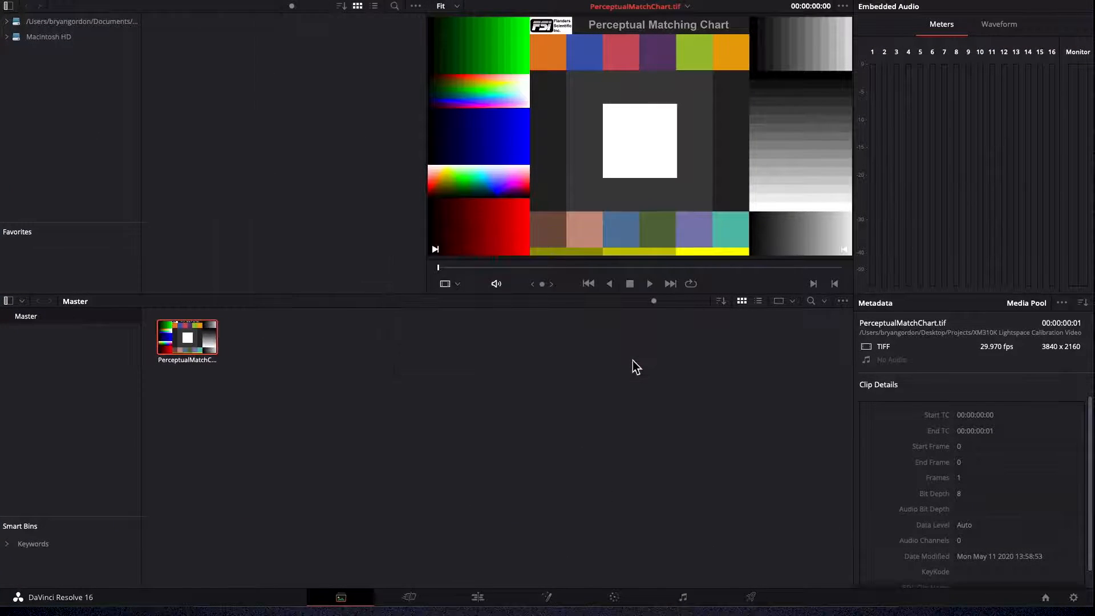
{"action": "left_click", "coordinate": [620, 597]}
Choose Full data levels for video monitoring in the project settings.
{"action": "left_click", "coordinate": [109, 0]}
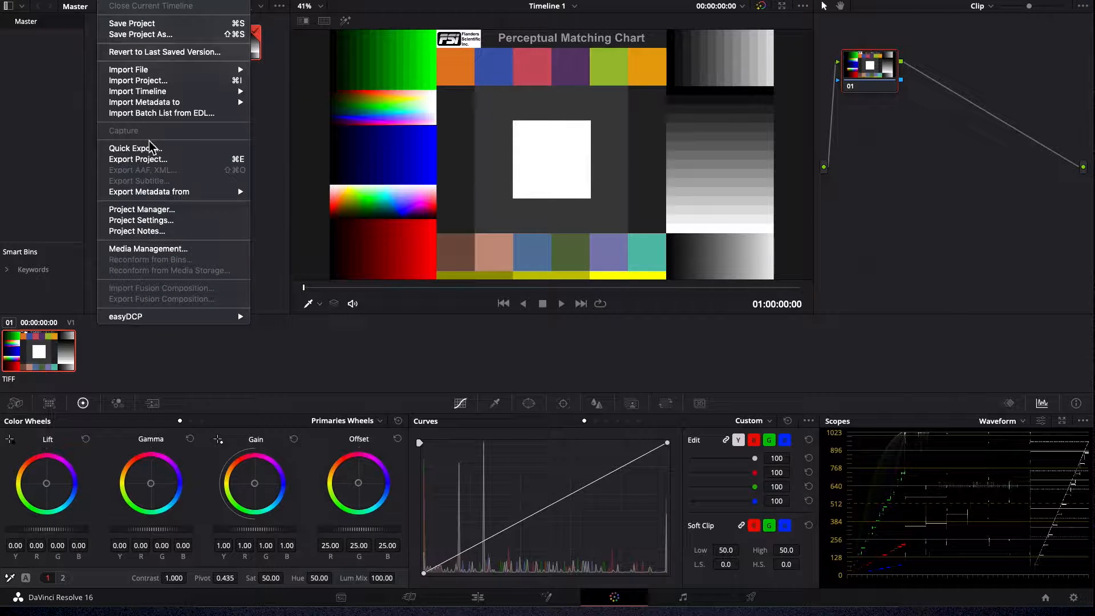
{"action": "left_click", "coordinate": [160, 221]}
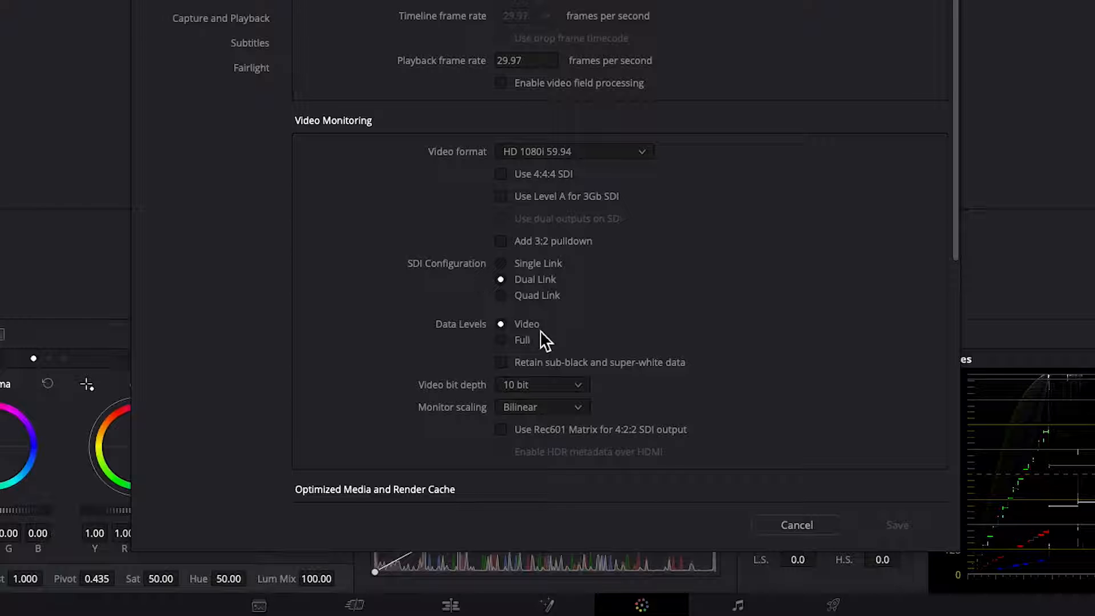
{"action": "left_click", "coordinate": [525, 340]}
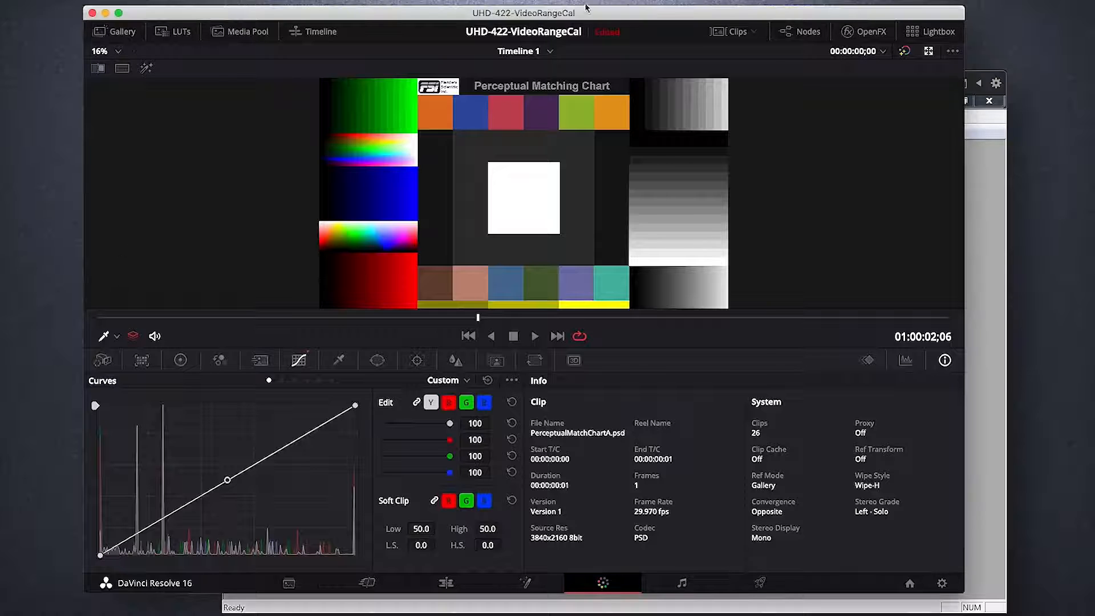
Connect the LightSpace monitor calibration to IP address 10.211.55.6.
{"action": "left_click", "coordinate": [599, 1]}
{"action": "mouse_move", "coordinate": [720, 372]}
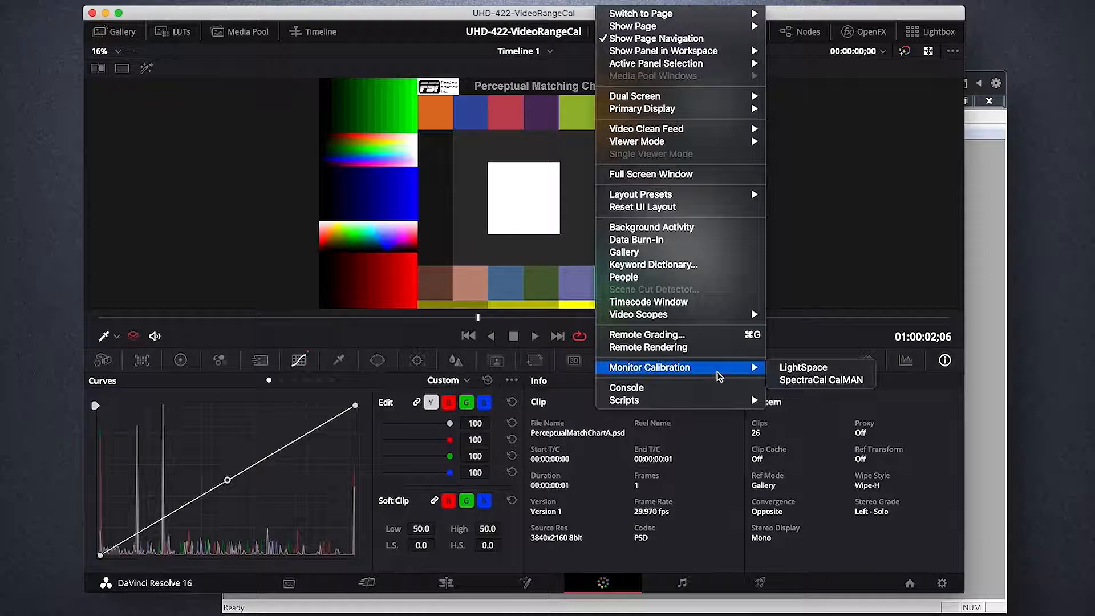
{"action": "left_click", "coordinate": [821, 374]}
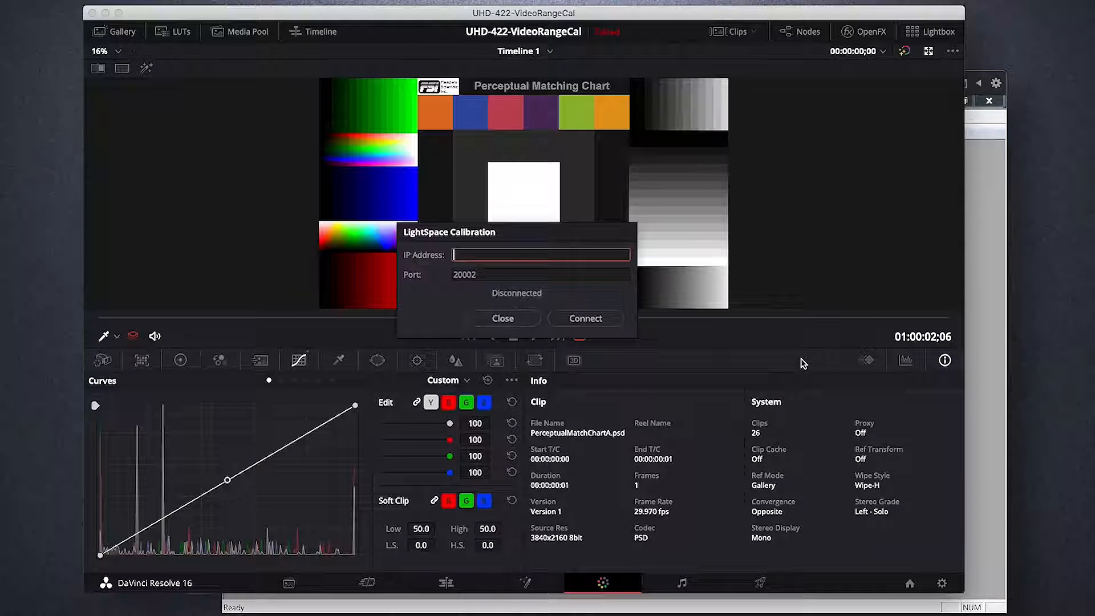
{"action": "type", "text": "10.211.55.6"}
{"action": "left_click", "coordinate": [598, 320]}
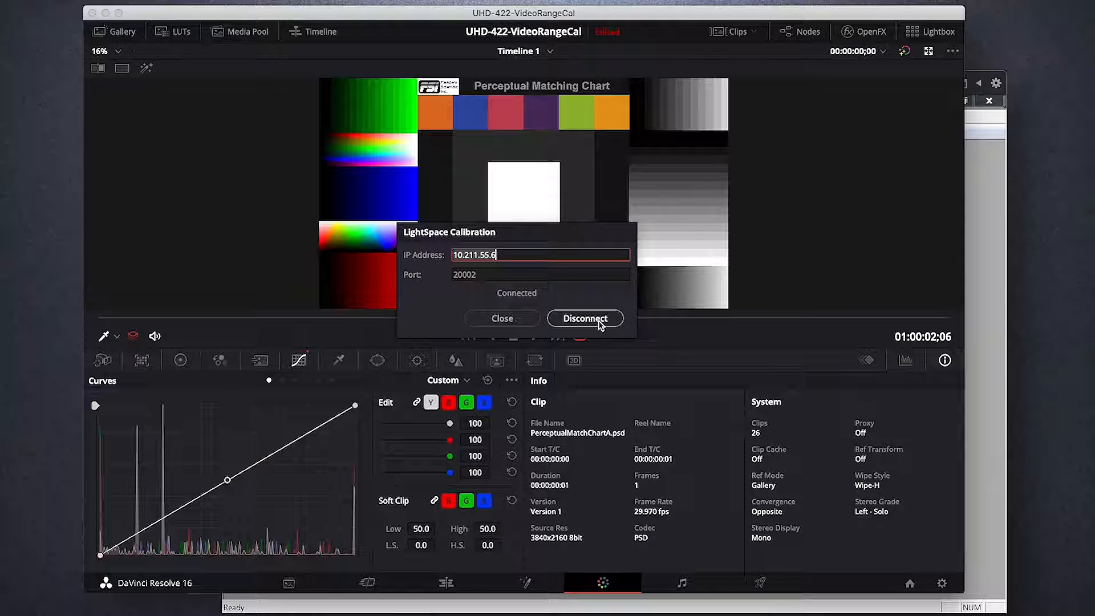
Switch to LightSpace CMS, reopen the calibration interface with the CR-100 probe on COM29 and skip the bright patch prompt.
{"action": "left_click", "coordinate": [1002, 301]}
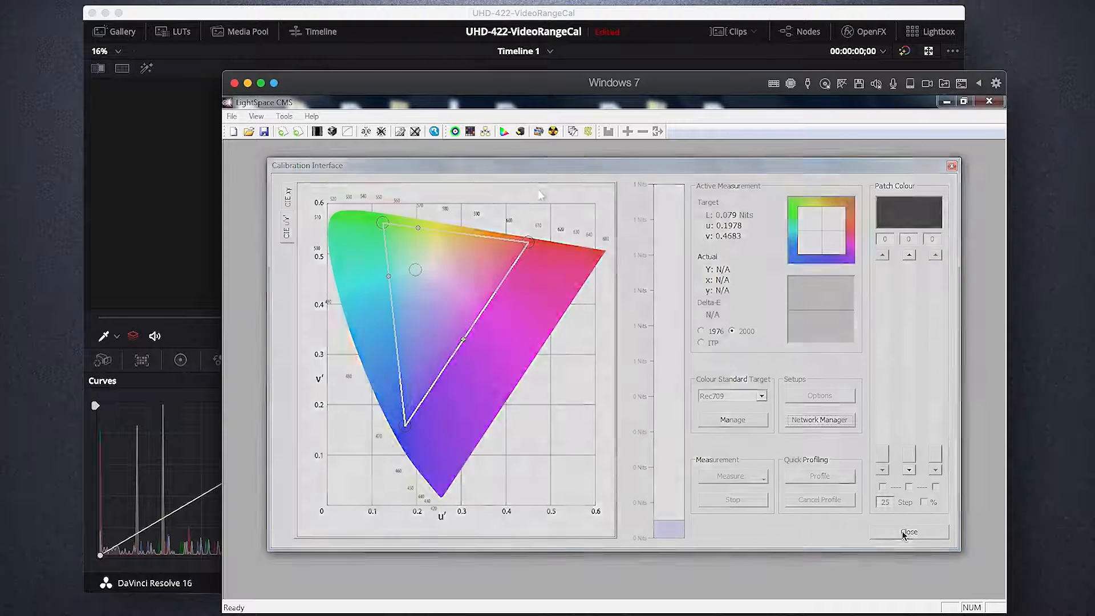
{"action": "left_click", "coordinate": [904, 533]}
{"action": "left_click", "coordinate": [454, 131]}
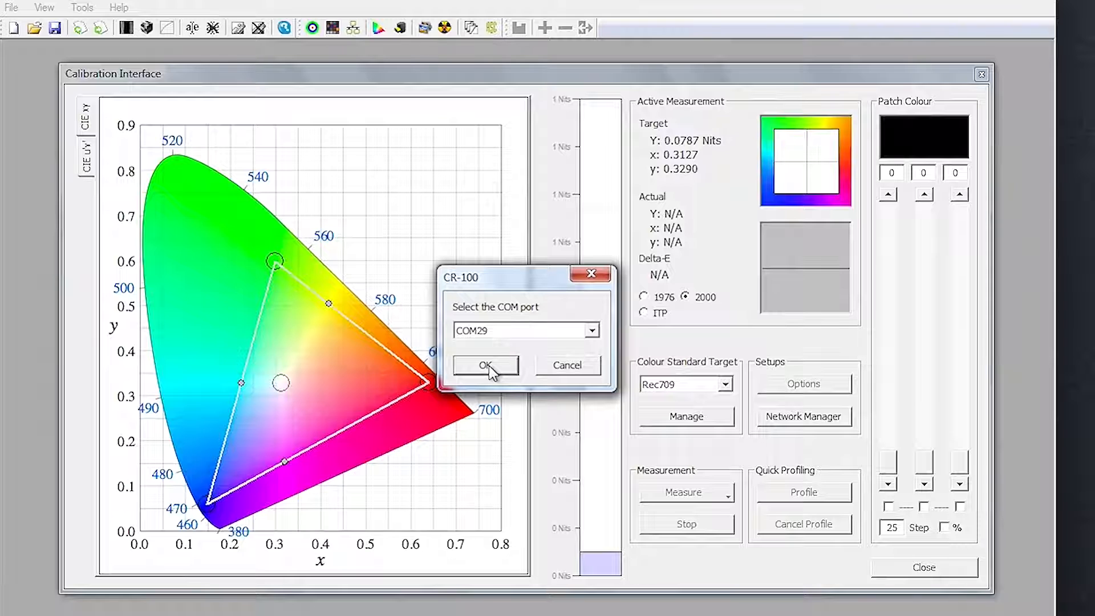
{"action": "left_click", "coordinate": [489, 367]}
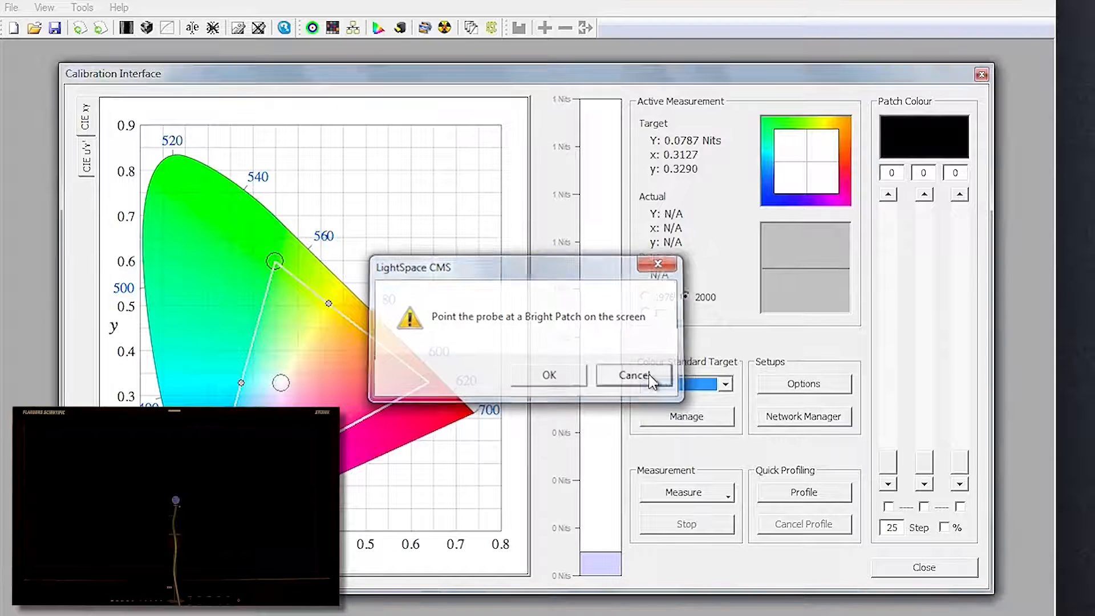
{"action": "left_click", "coordinate": [652, 381]}
Vary the calibration patch's red, green and blue levels, ending on white with all three at 255.
{"action": "left_click_drag", "start_coordinate": [886, 459], "coordinate": [898, 200]}
{"action": "left_click_drag", "start_coordinate": [920, 466], "coordinate": [929, 205]}
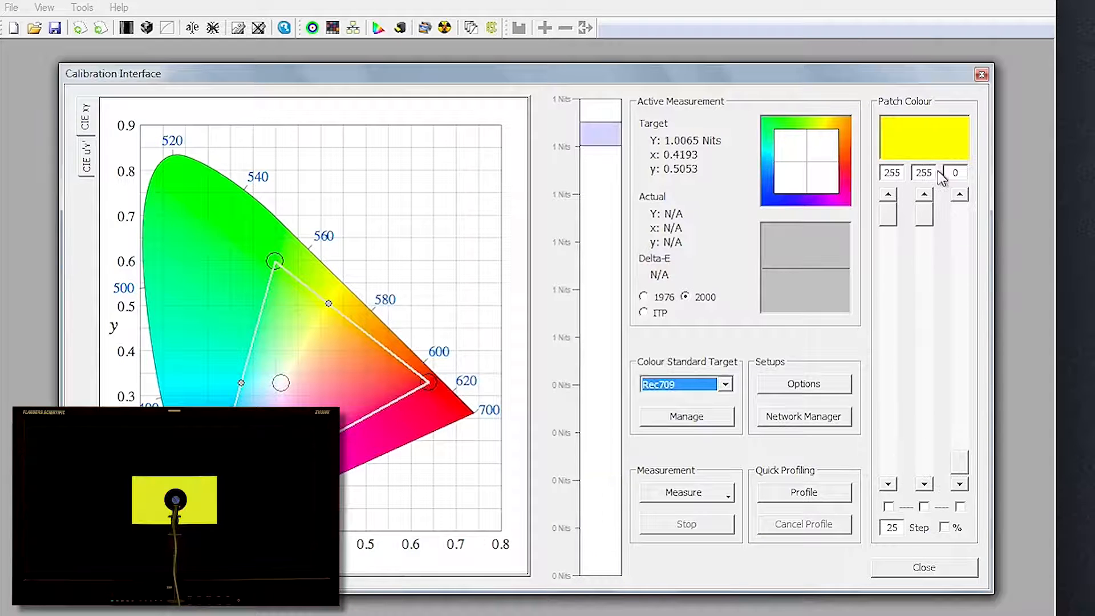
{"action": "left_click_drag", "start_coordinate": [960, 468], "coordinate": [985, 437]}
{"action": "left_click_drag", "start_coordinate": [925, 210], "coordinate": [924, 460]}
{"action": "mouse_move", "coordinate": [890, 210]}
{"action": "left_mouse_down"}
{"action": "mouse_move", "coordinate": [890, 468]}
{"action": "mouse_move", "coordinate": [895, 215]}
{"action": "left_mouse_up"}
{"action": "left_click_drag", "start_coordinate": [921, 469], "coordinate": [941, 178]}
{"action": "left_click_drag", "start_coordinate": [959, 459], "coordinate": [975, 194]}
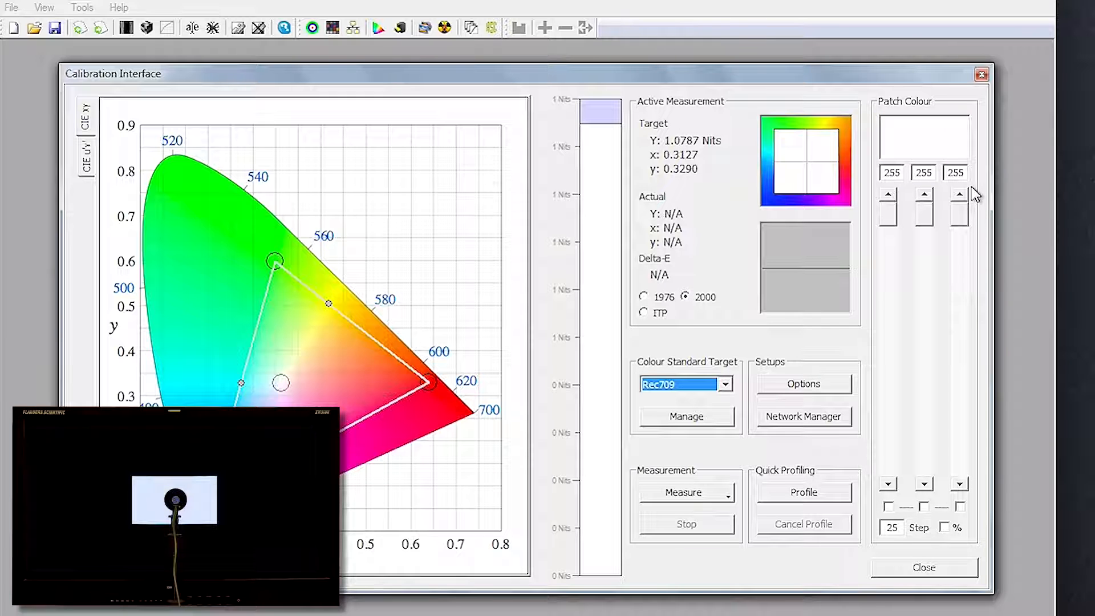
In the probe options, change the calibration setting to the [Matrix] XM310K profile.
{"action": "left_click", "coordinate": [812, 385]}
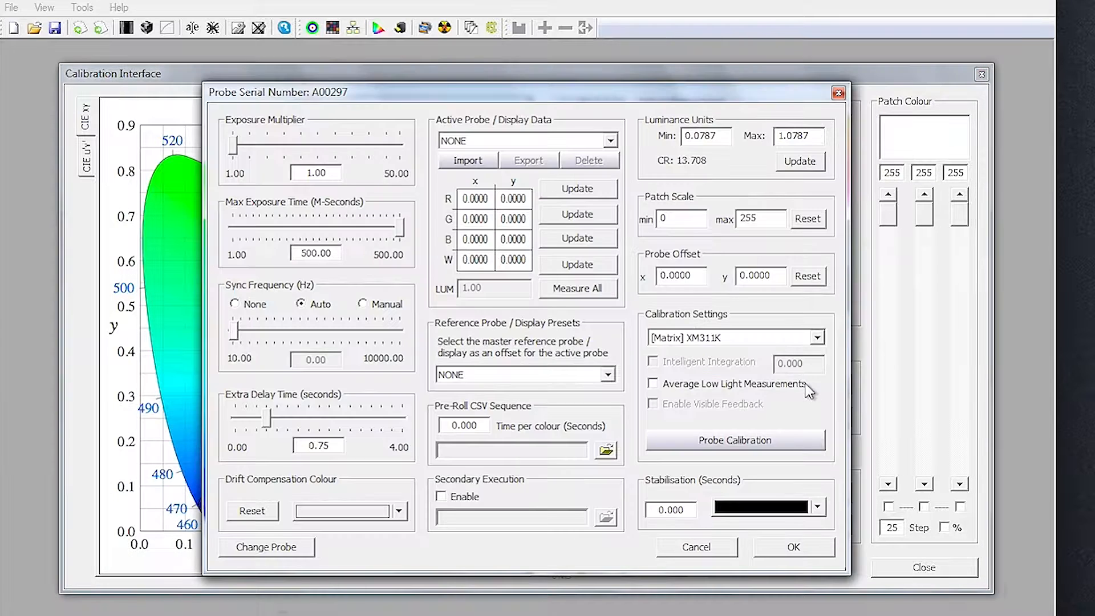
{"action": "left_click", "coordinate": [743, 338]}
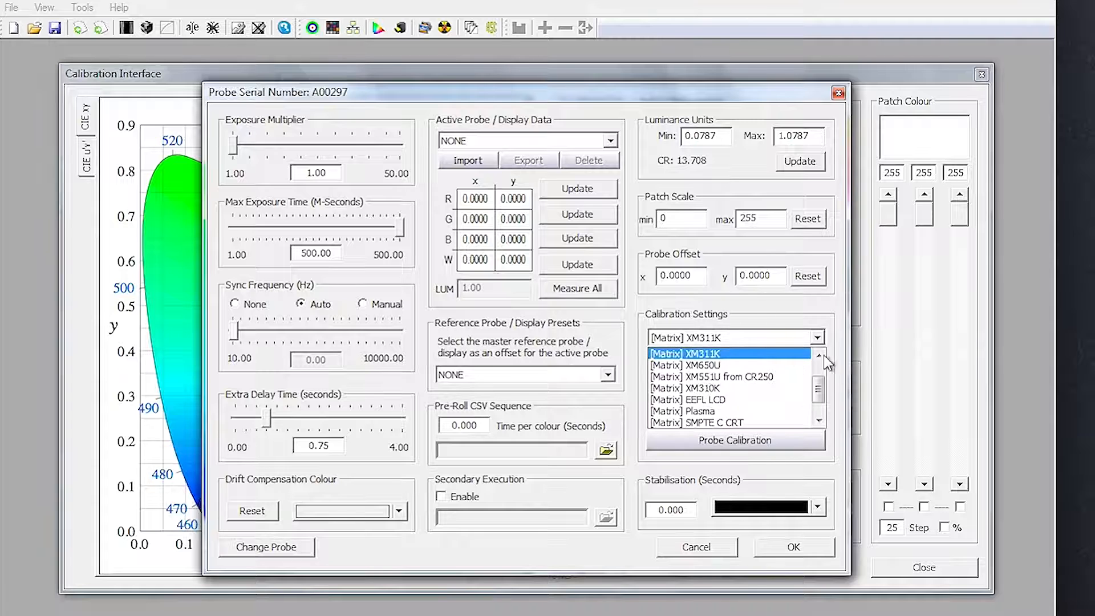
{"action": "left_click", "coordinate": [819, 354]}
{"action": "mouse_move", "coordinate": [820, 384]}
{"action": "left_mouse_down"}
{"action": "mouse_move", "coordinate": [821, 359]}
{"action": "mouse_move", "coordinate": [820, 393]}
{"action": "left_mouse_up"}
{"action": "left_click", "coordinate": [799, 411]}
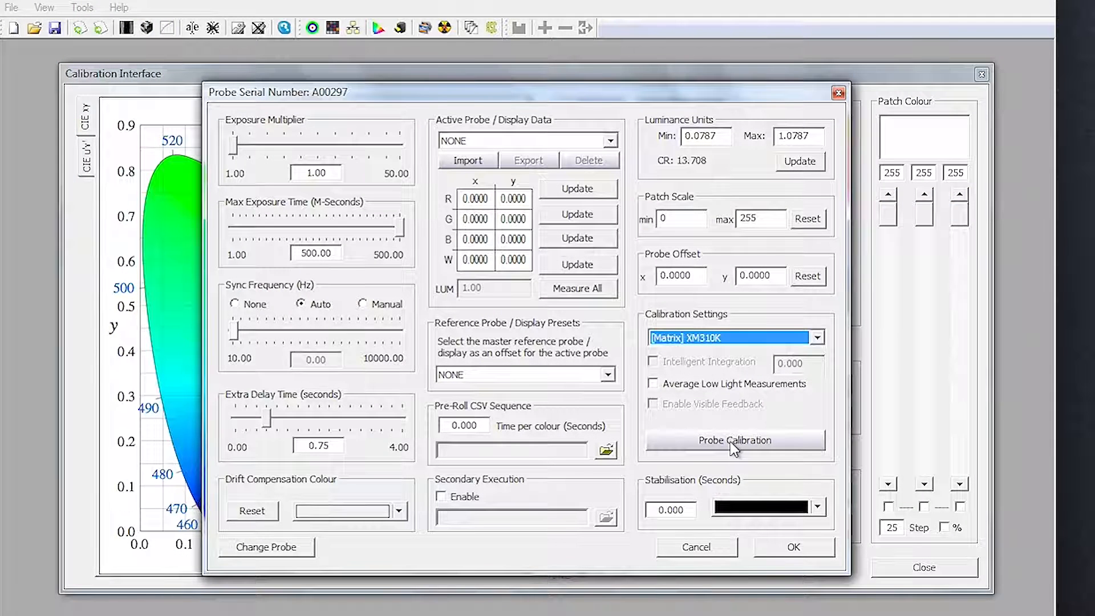
Run the probe calibration's frequency sync on the bright patch and accept the probe options.
{"action": "left_click", "coordinate": [734, 445]}
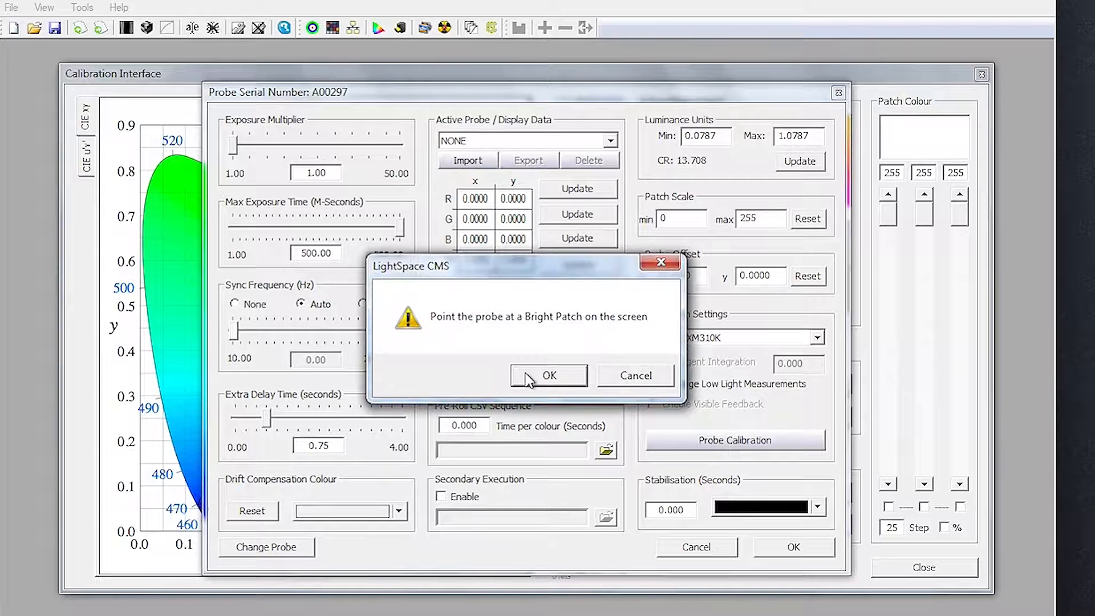
{"action": "left_click", "coordinate": [531, 379]}
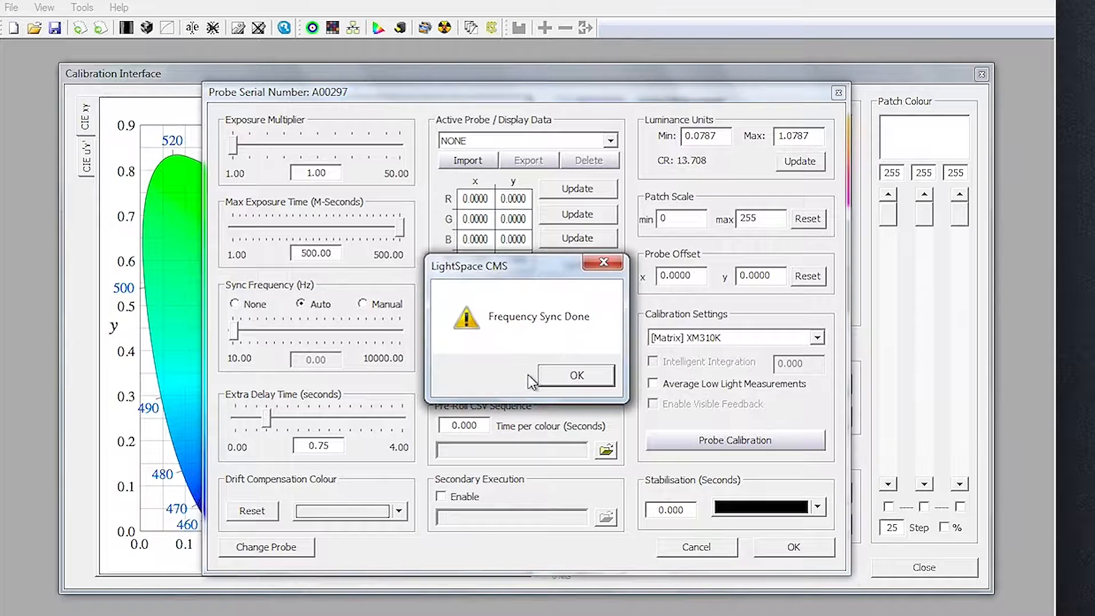
{"action": "left_click", "coordinate": [579, 377]}
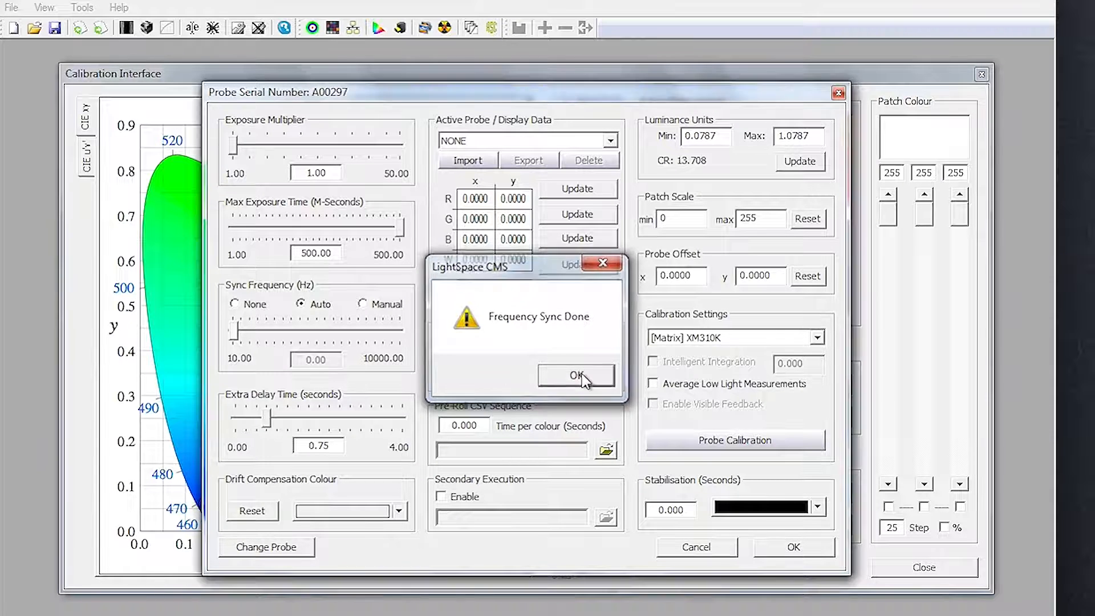
{"action": "left_click", "coordinate": [796, 548]}
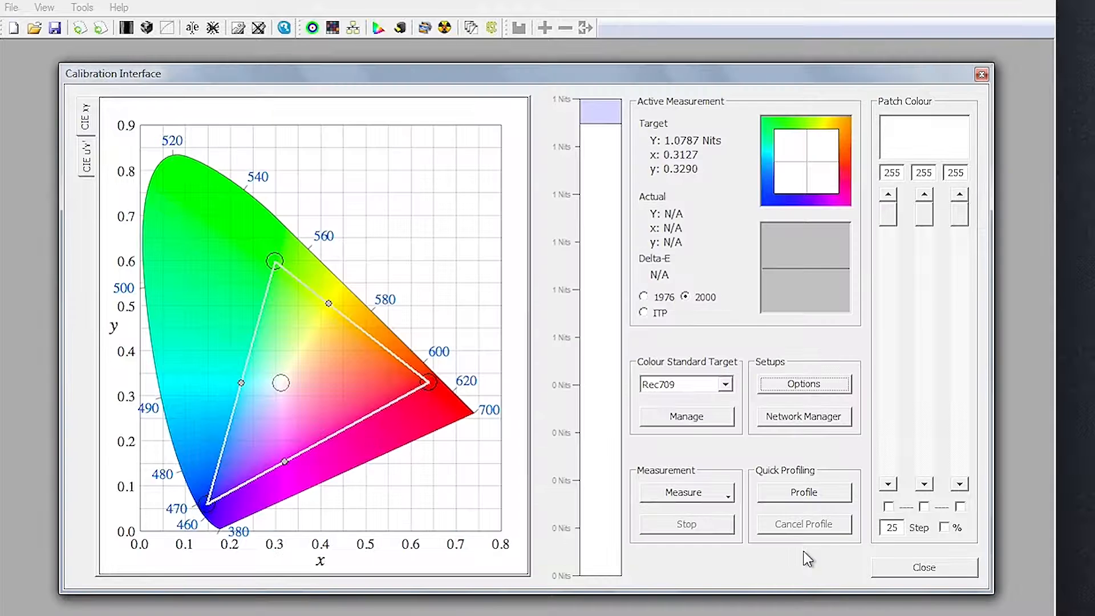
Run a Grey Only quick profile in Closed Loop Mode named XM310K-UnityAll, then close the calibration interface.
{"action": "left_click", "coordinate": [828, 498]}
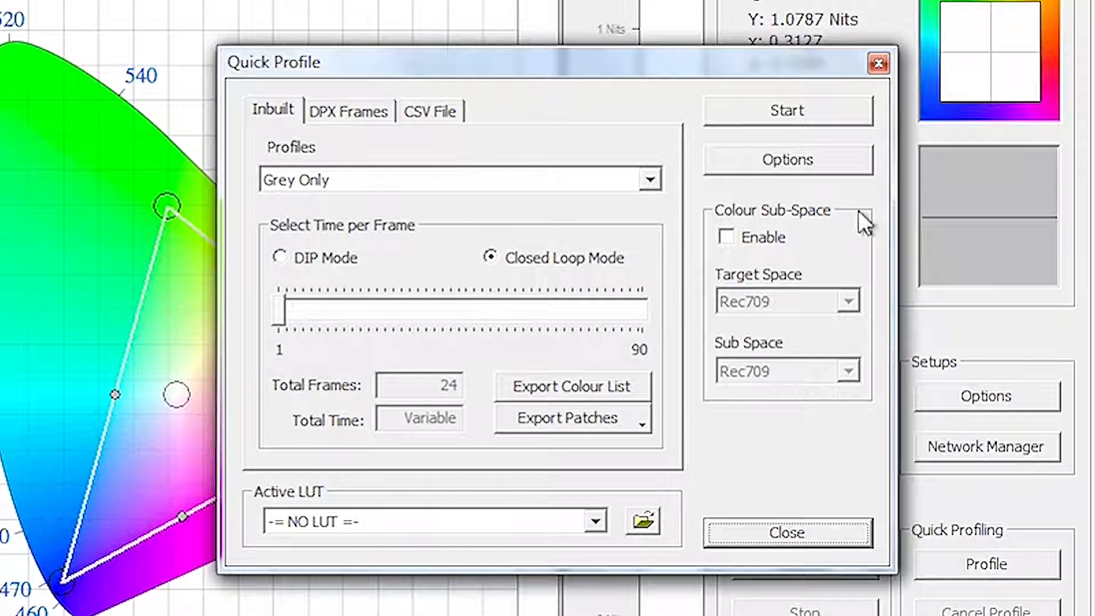
{"action": "left_click", "coordinate": [786, 112]}
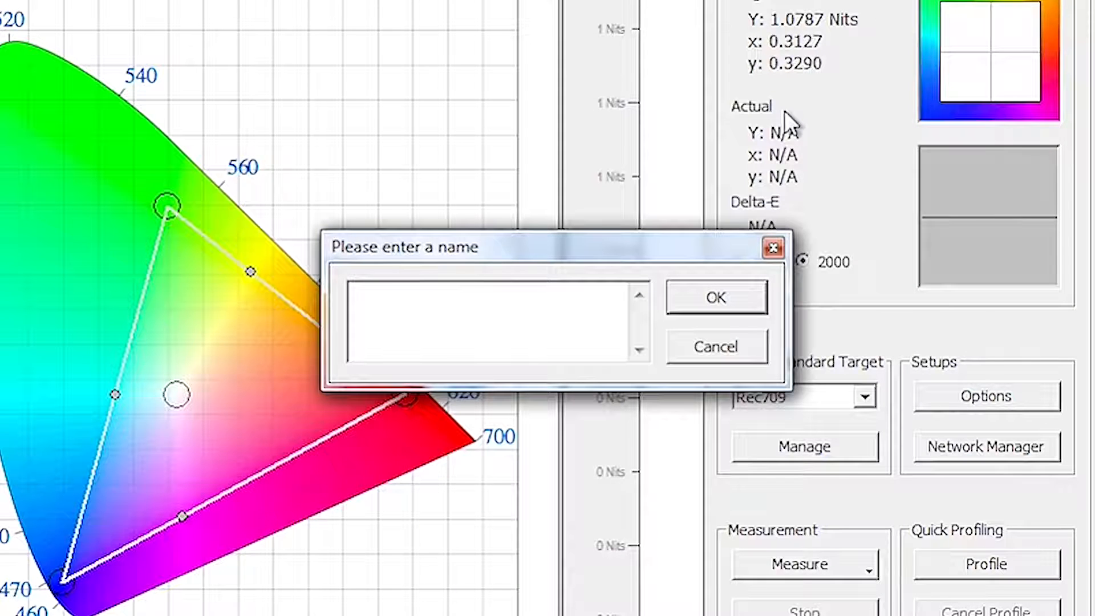
{"action": "type", "text": "XM310K-UnityAll"}
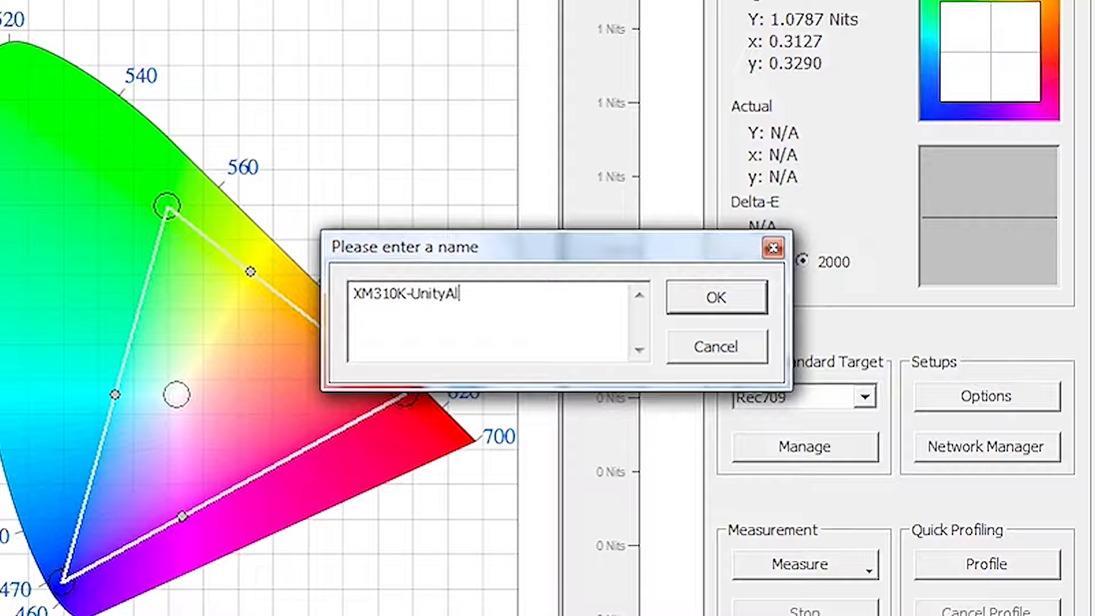
{"action": "left_click", "coordinate": [733, 296]}
{"action": "left_click", "coordinate": [623, 385]}
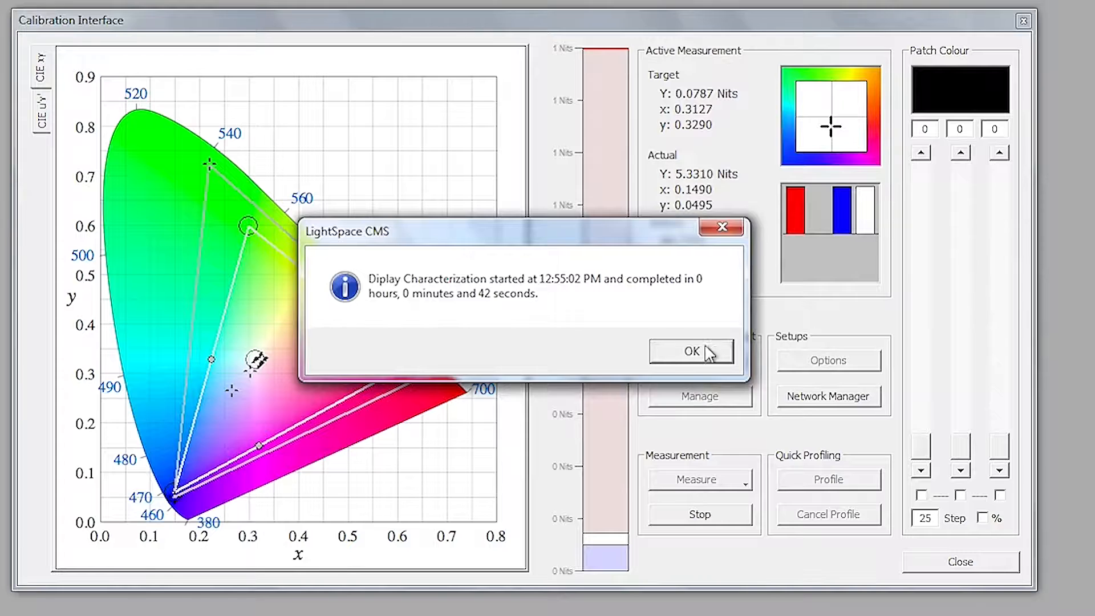
{"action": "left_click", "coordinate": [706, 350]}
{"action": "left_click", "coordinate": [964, 567]}
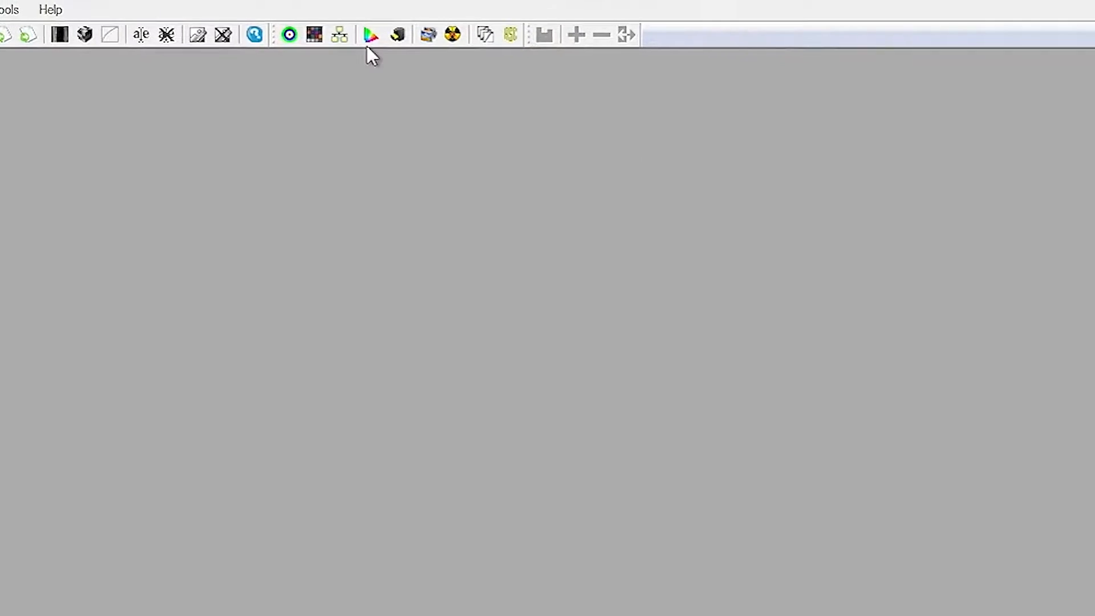
Start a colour space conversion and set its source colour space to Rec709.
{"action": "left_click", "coordinate": [374, 60]}
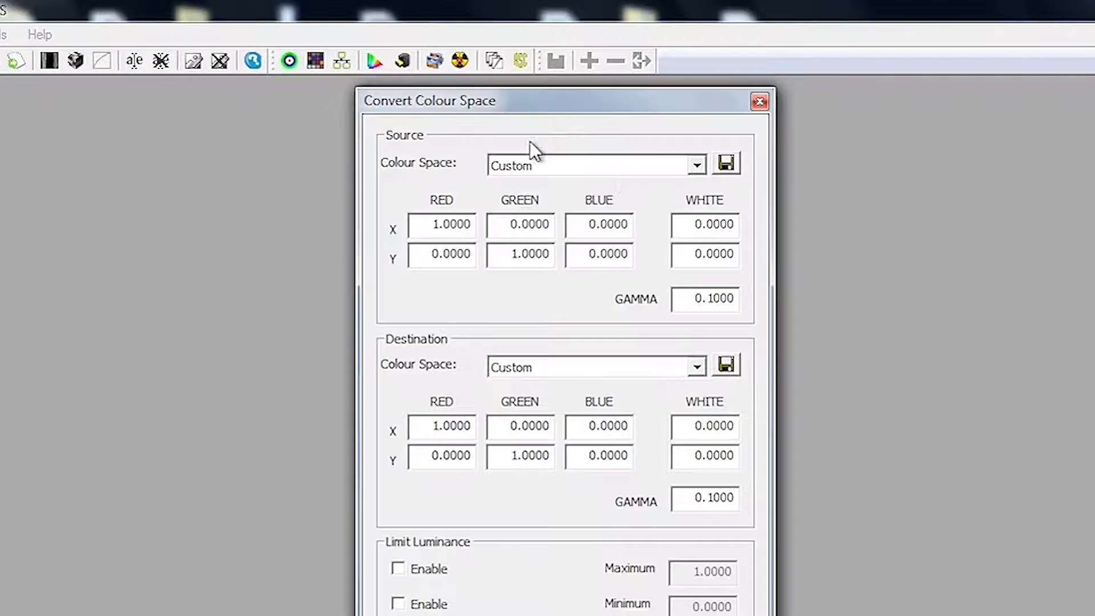
{"action": "left_click", "coordinate": [618, 173]}
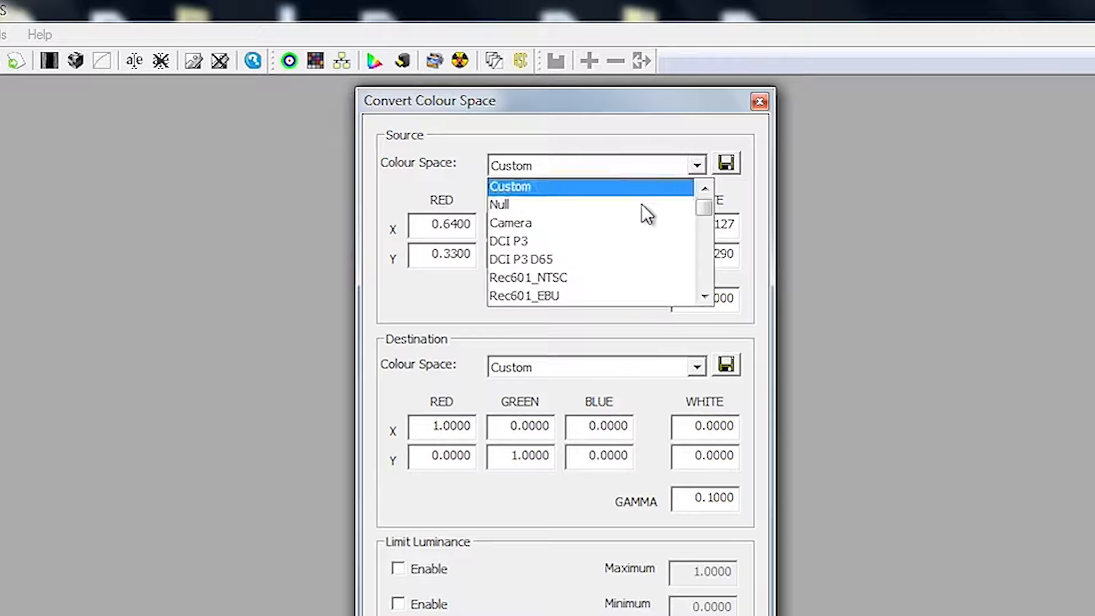
{"action": "left_click", "coordinate": [707, 297]}
{"action": "left_click", "coordinate": [708, 295]}
{"action": "left_click", "coordinate": [708, 295]}
{"action": "left_click", "coordinate": [709, 295]}
{"action": "left_click", "coordinate": [641, 266]}
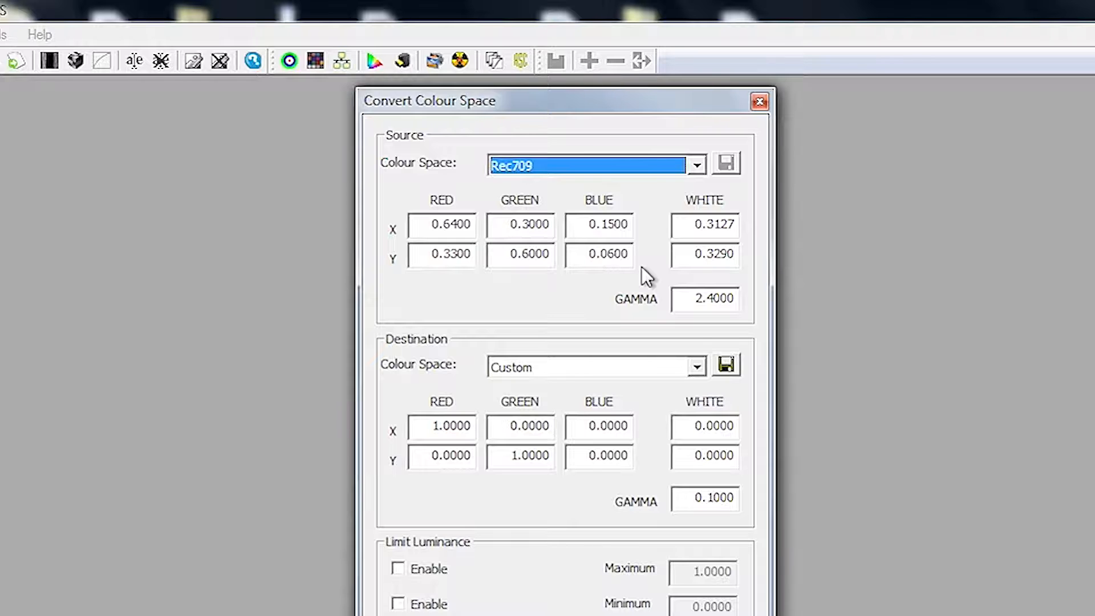
Set the destination to the XM310K-UnityAll profile and create the conversion LUT as Back1D-R709.
{"action": "left_click", "coordinate": [682, 371]}
{"action": "left_click_drag", "start_coordinate": [706, 409], "coordinate": [710, 493]}
{"action": "left_click", "coordinate": [658, 460]}
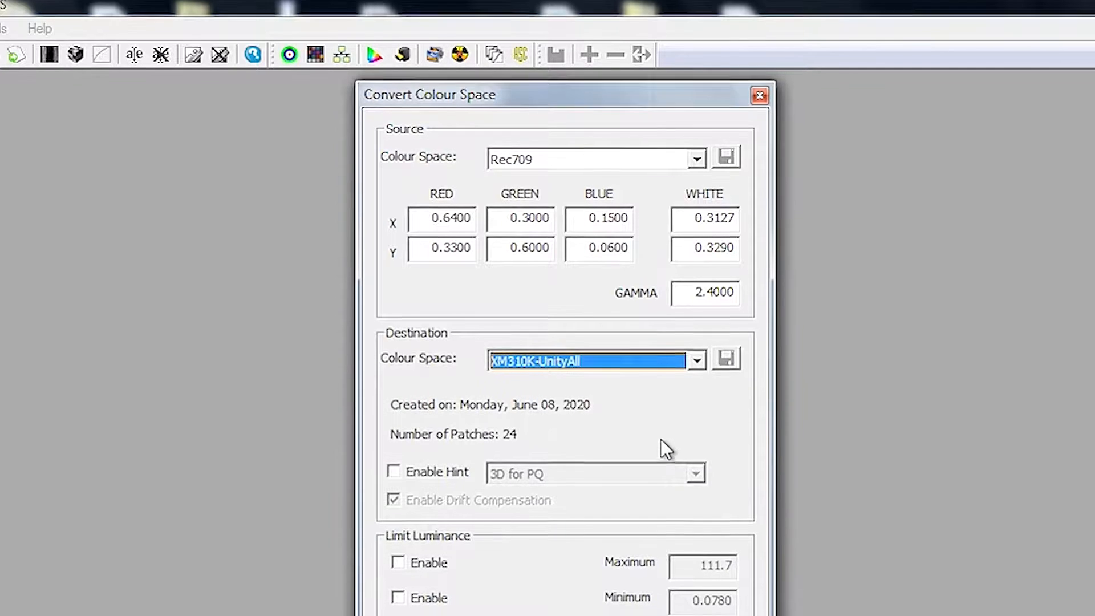
{"action": "key", "text": "Tab"}
{"action": "type", "text": "Back1D-R709"}
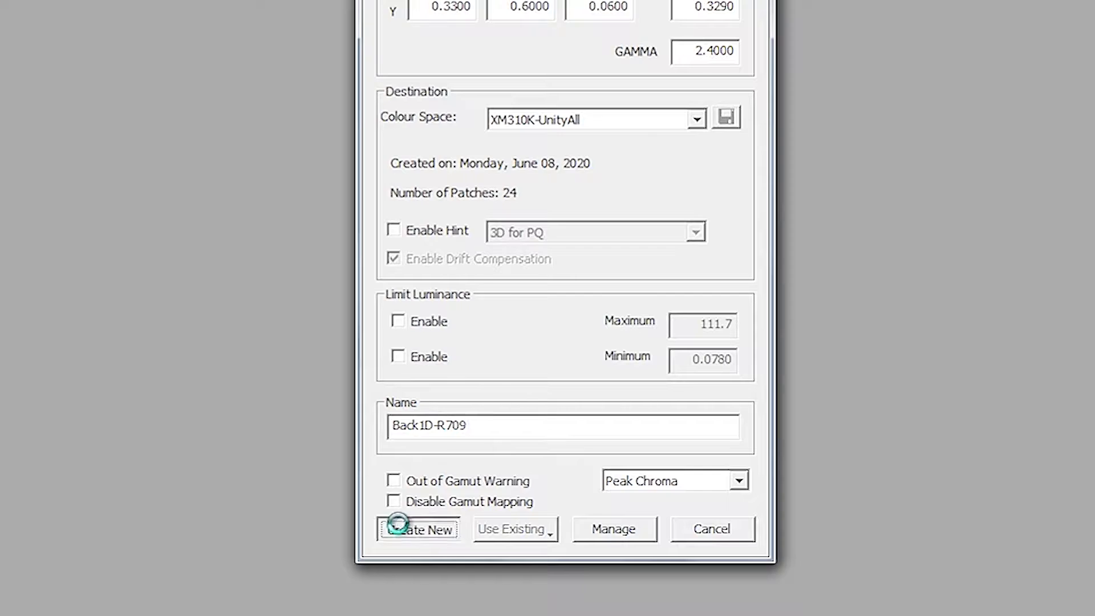
{"action": "left_click", "coordinate": [400, 529]}
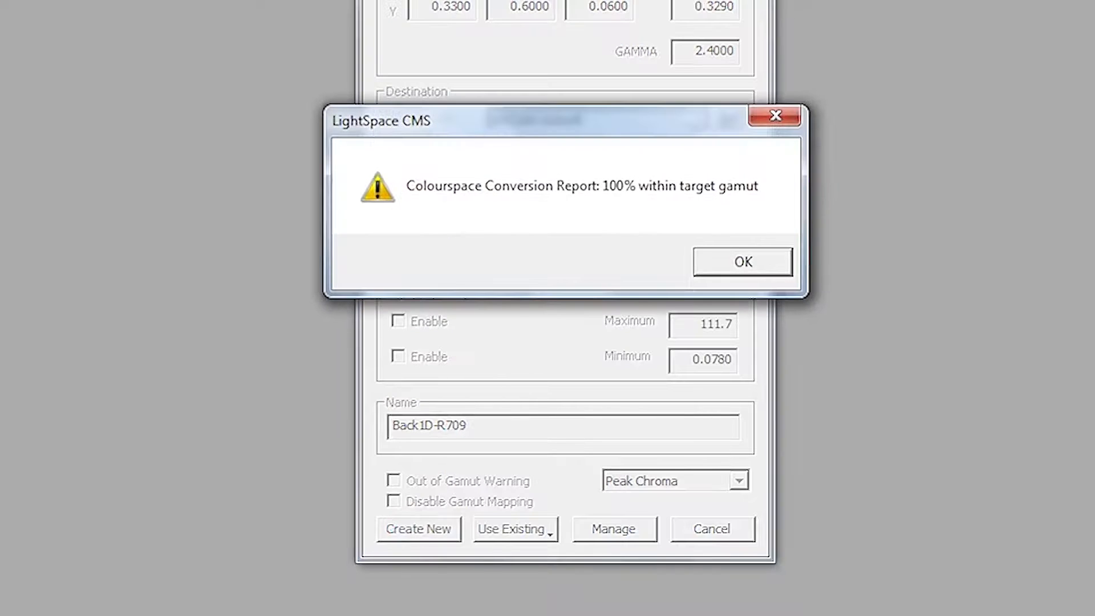
{"action": "left_click", "coordinate": [787, 262]}
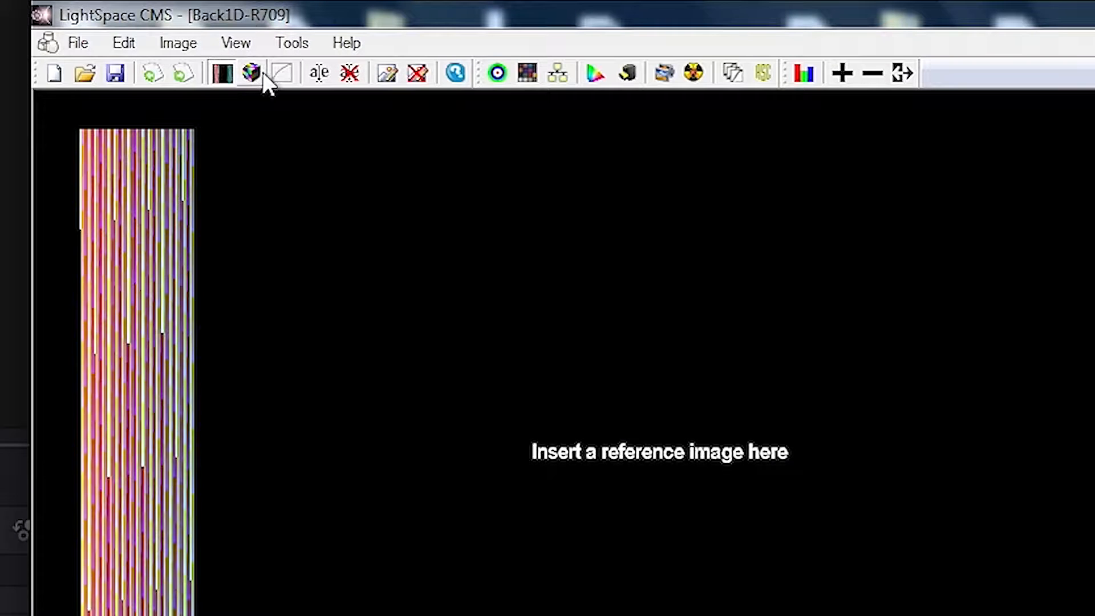
Upload the Back1D-R709 LUT to the XM monitor at 10.1.10.14 as Back 1D for BT.709, with NULL Cube off.
{"action": "left_click", "coordinate": [94, 40]}
{"action": "left_click", "coordinate": [152, 263]}
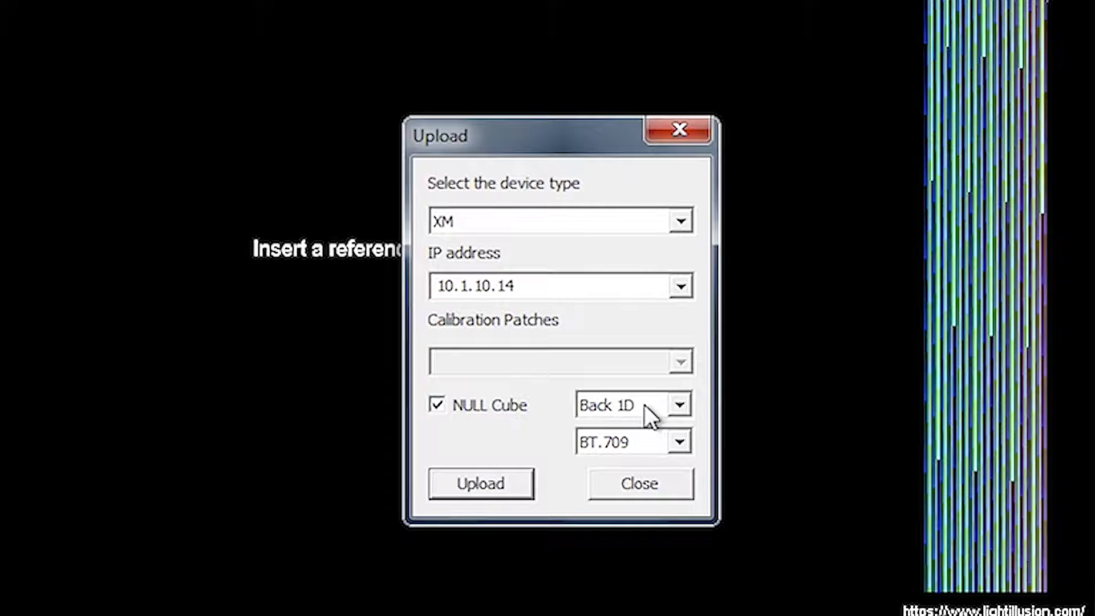
{"action": "left_click", "coordinate": [438, 405]}
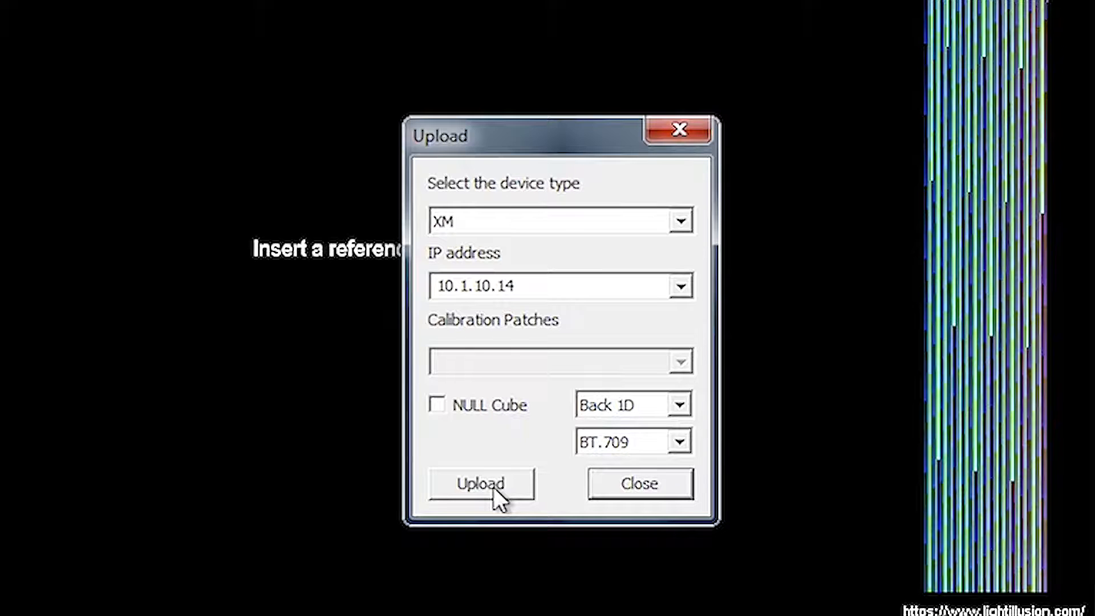
{"action": "left_click", "coordinate": [494, 487]}
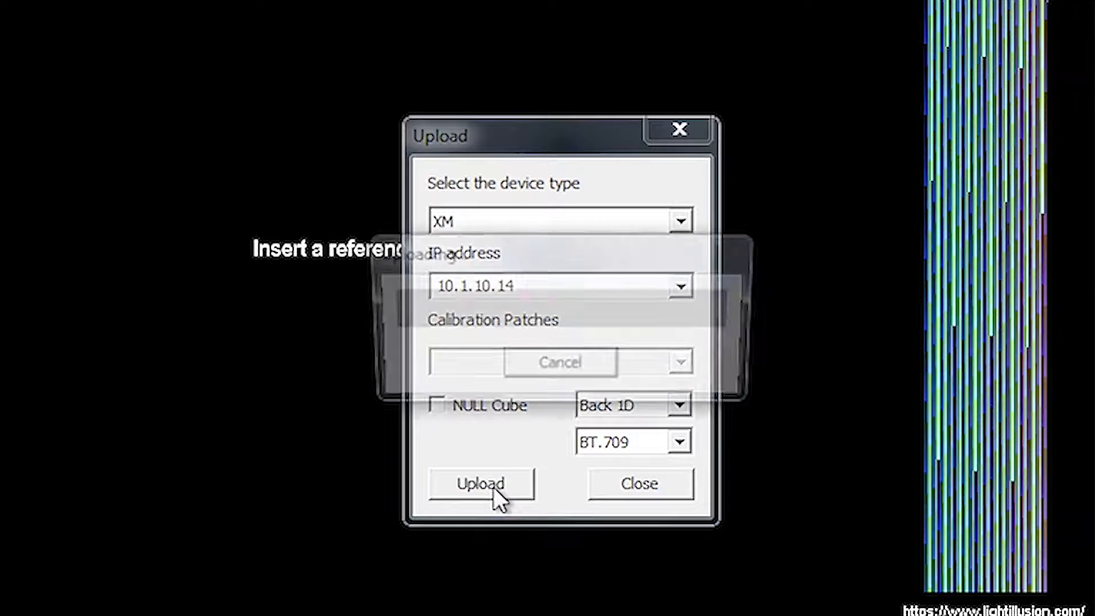
{"action": "left_click", "coordinate": [633, 443]}
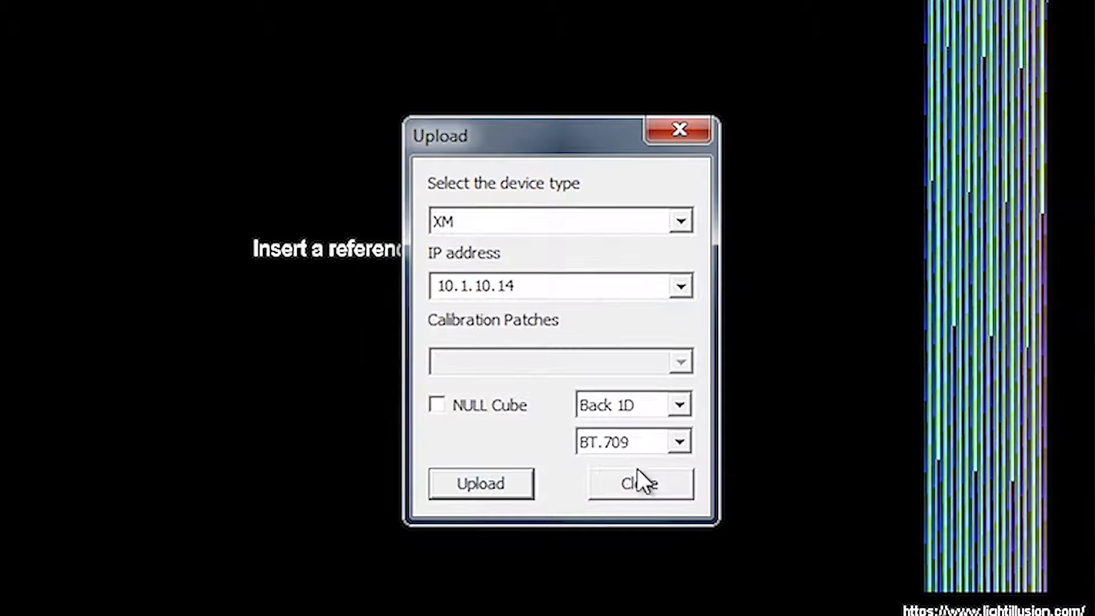
{"action": "left_click", "coordinate": [639, 481]}
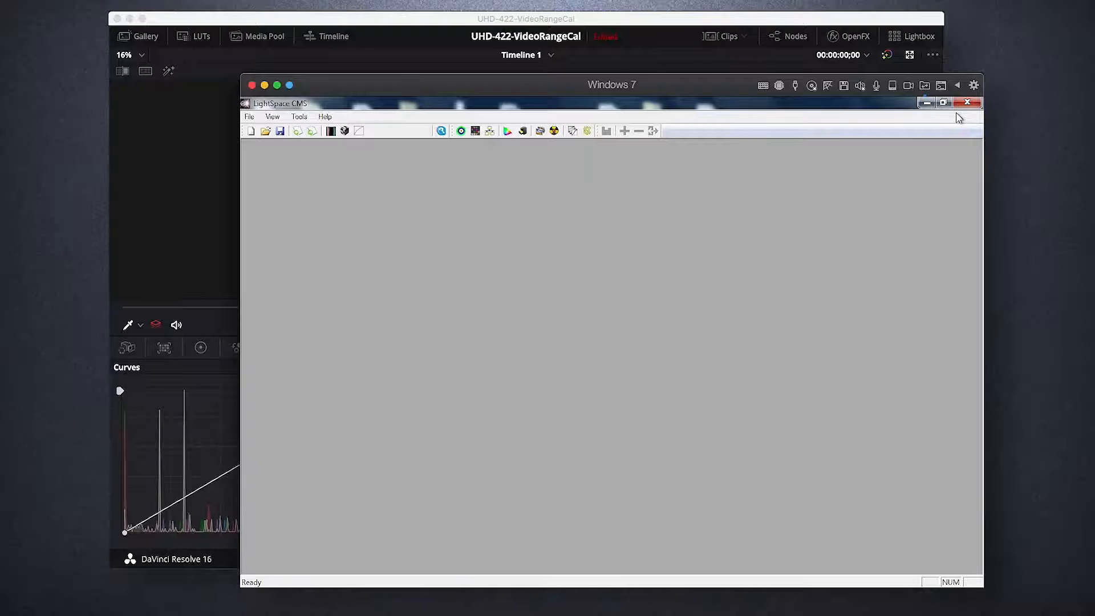
Reopen the calibration interface, run a Grey Only quick profile named XM310K-Back1DActive and close the interface.
{"action": "left_click", "coordinate": [461, 131]}
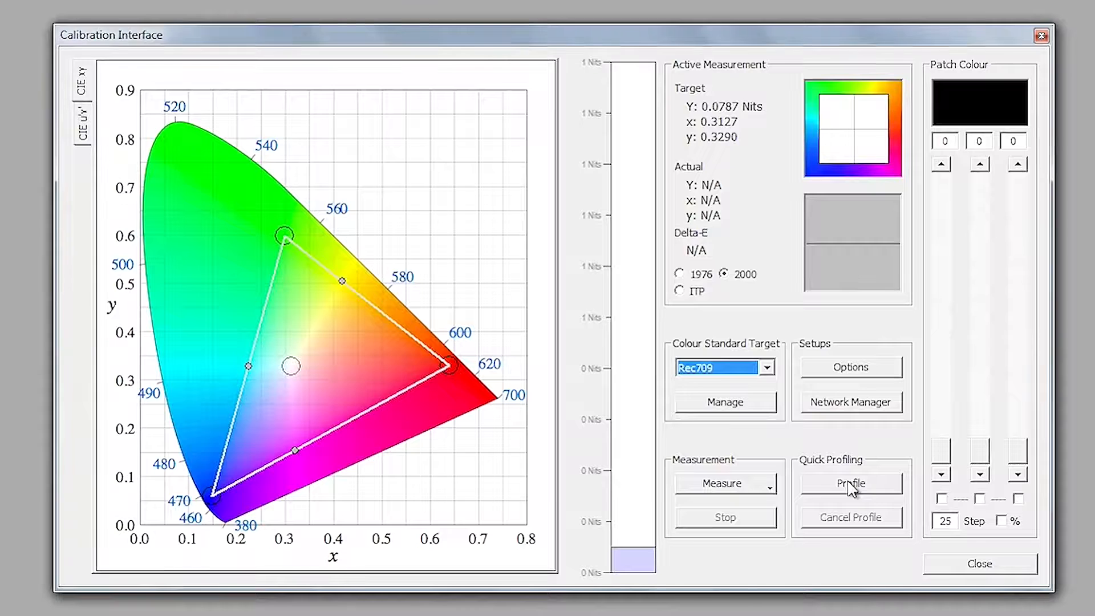
{"action": "left_click", "coordinate": [852, 485]}
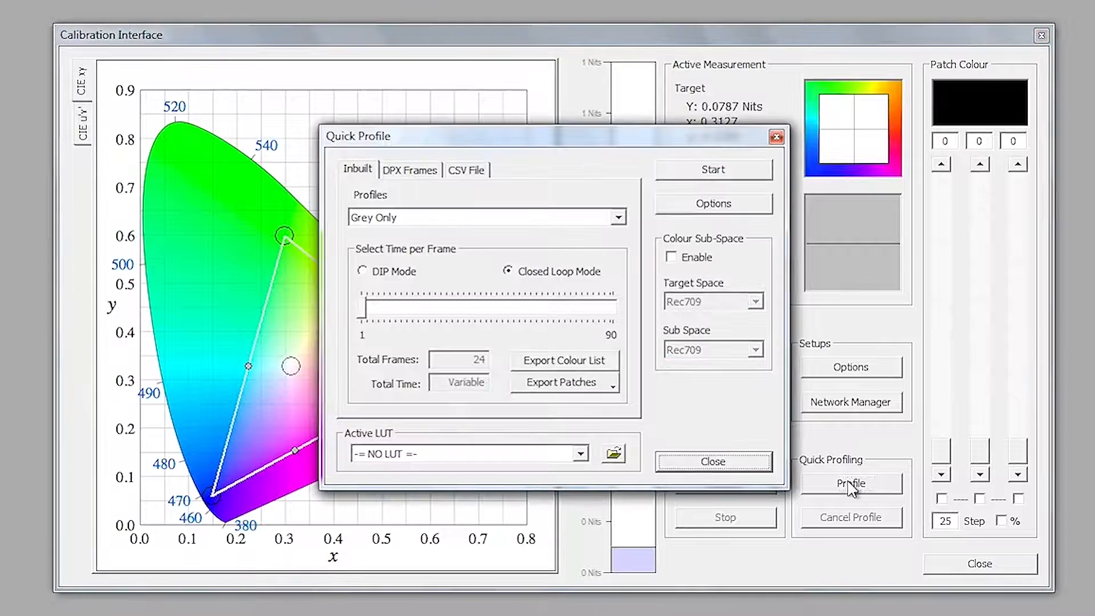
{"action": "left_click", "coordinate": [691, 172]}
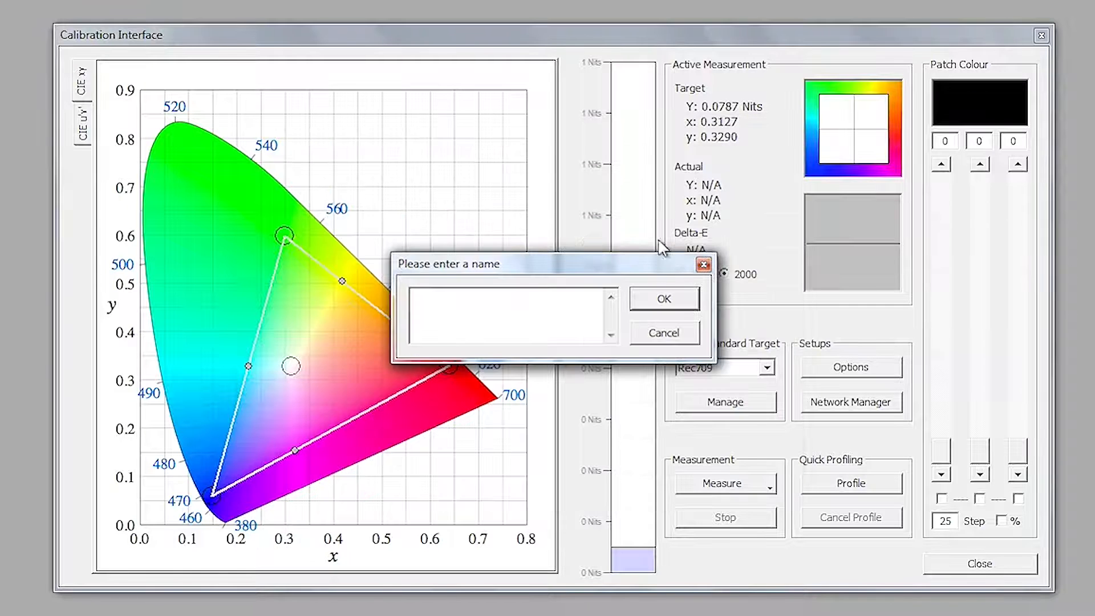
{"action": "type", "text": "XM310K-Back1DA"}
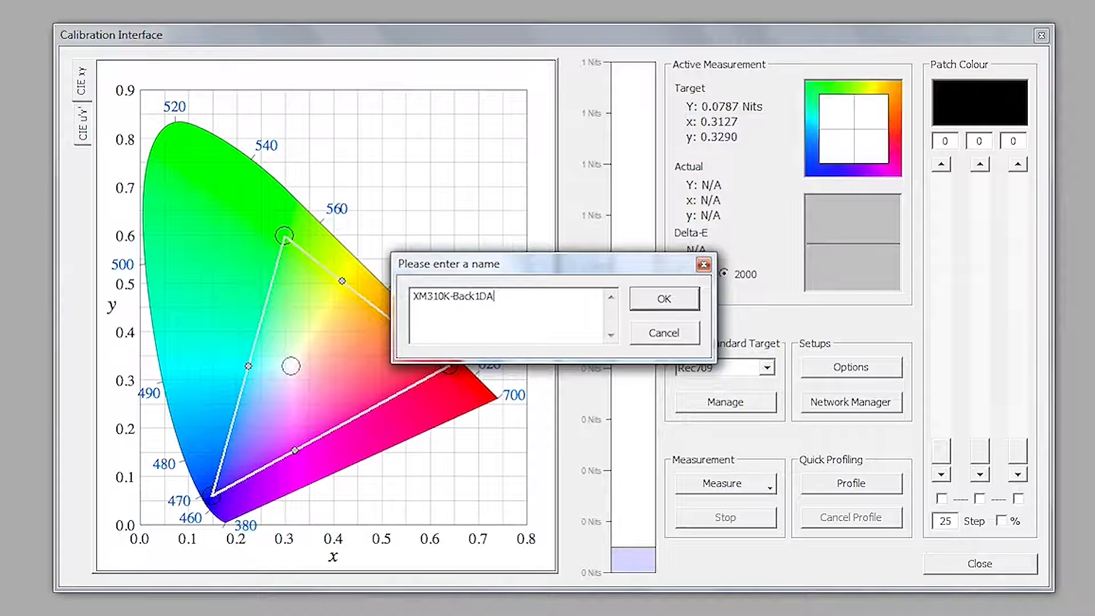
{"action": "type", "text": "ctive"}
{"action": "key", "text": "Return"}
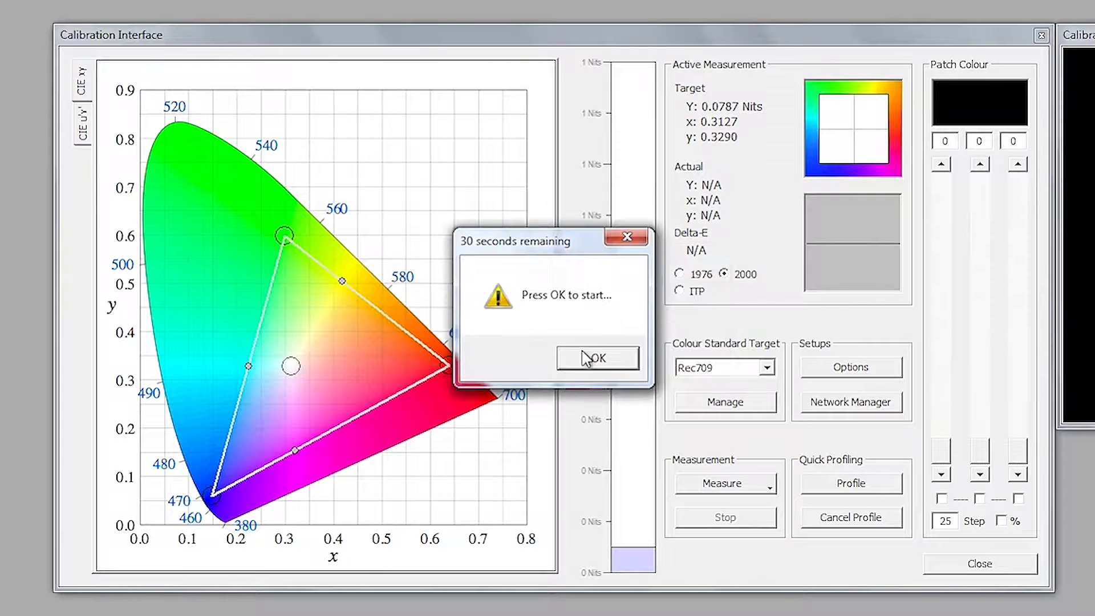
{"action": "left_click", "coordinate": [586, 358]}
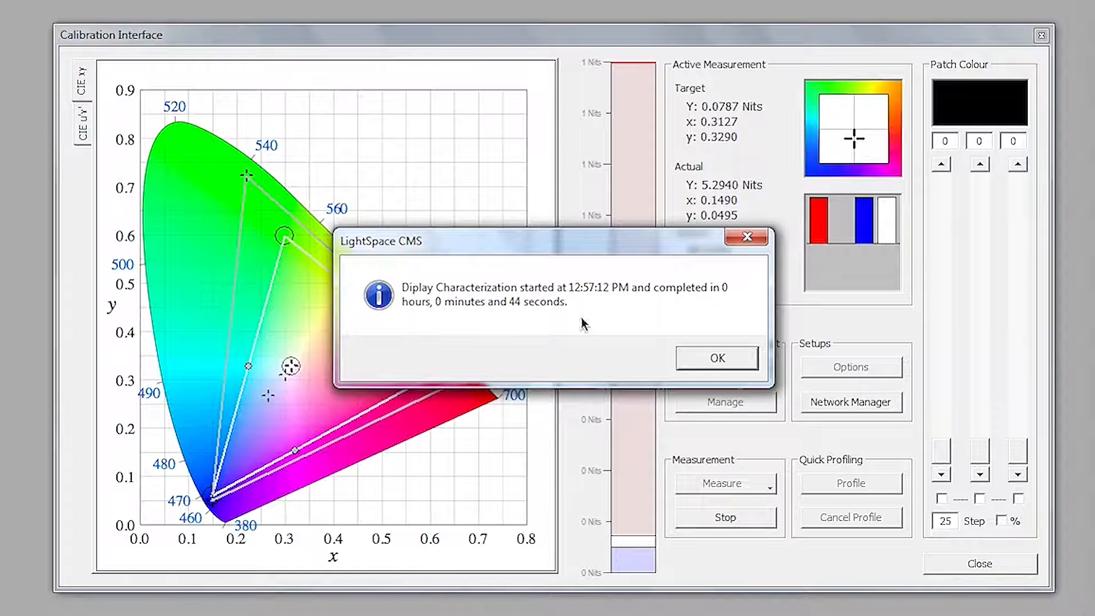
{"action": "left_click", "coordinate": [702, 360]}
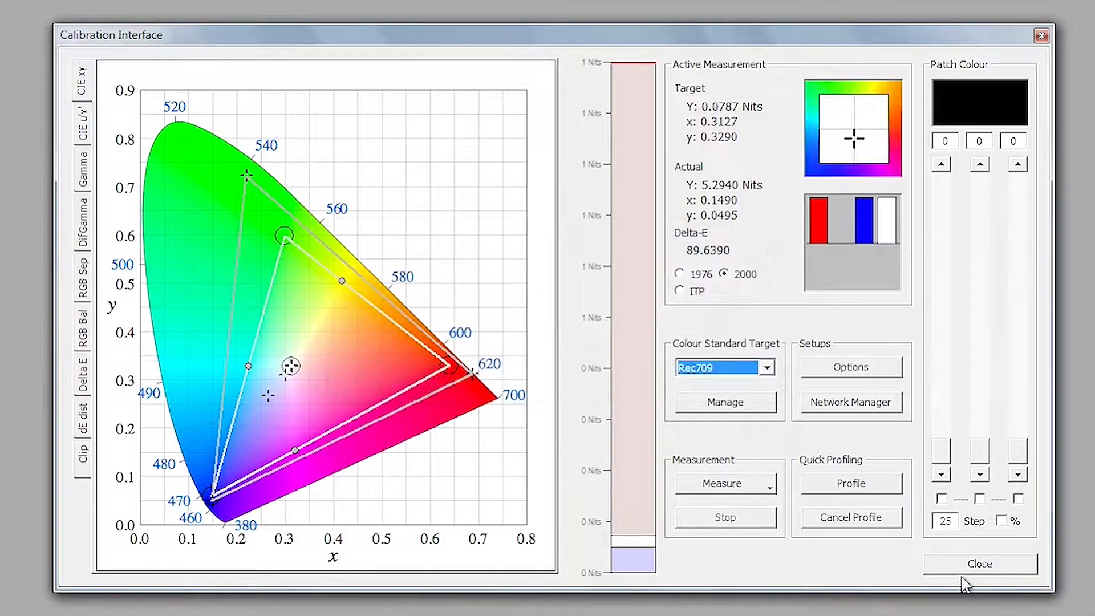
{"action": "left_click", "coordinate": [970, 564]}
Start another colour space conversion with Rec709 as its source colour space.
{"action": "left_click", "coordinate": [436, 75]}
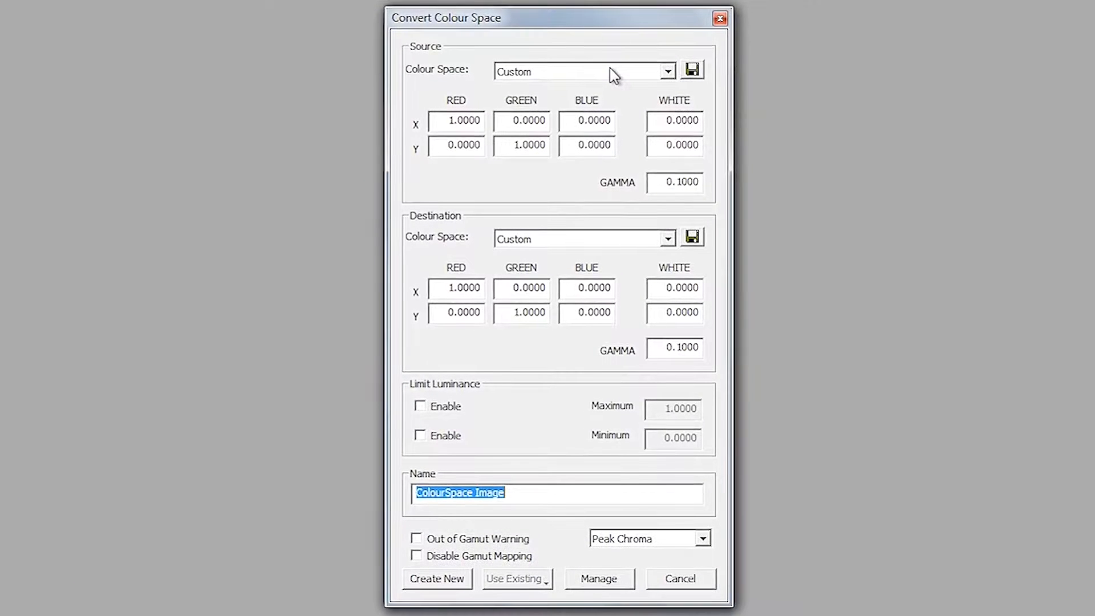
{"action": "left_click", "coordinate": [612, 73]}
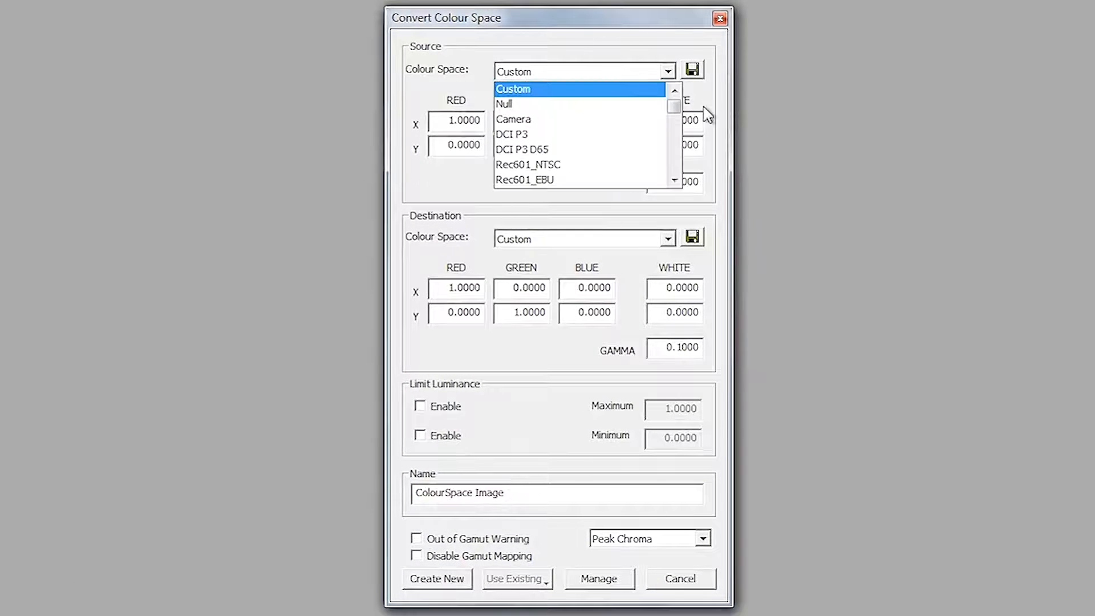
{"action": "left_click", "coordinate": [675, 180]}
{"action": "left_click", "coordinate": [674, 181]}
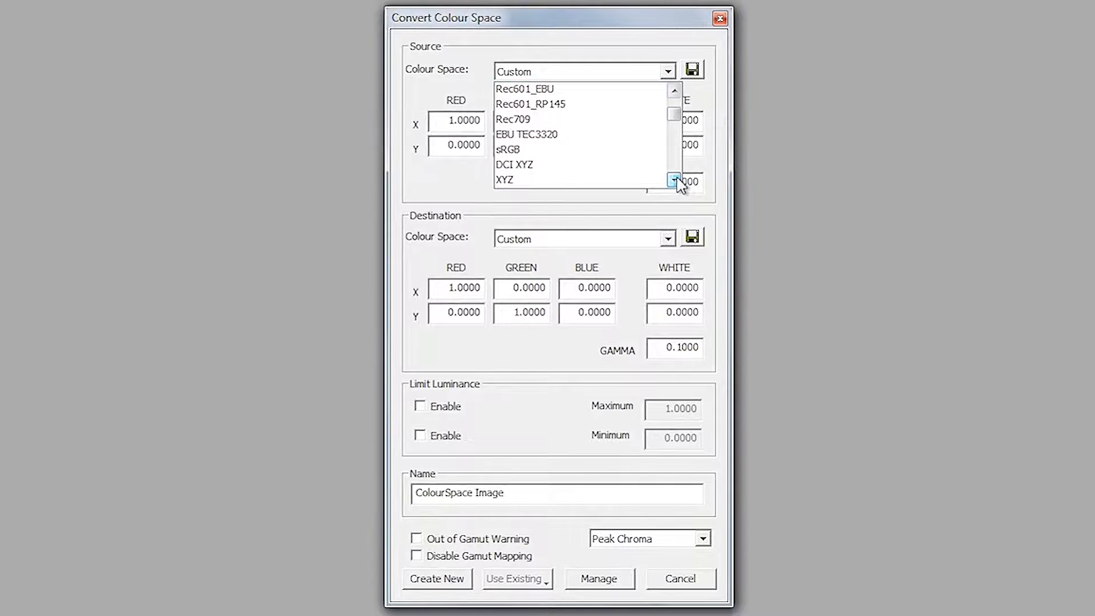
{"action": "left_click", "coordinate": [619, 121]}
Set the destination to the XM310K-Back1DActive profile and create the conversion LUT as XM310K-3D.
{"action": "left_click", "coordinate": [632, 240]}
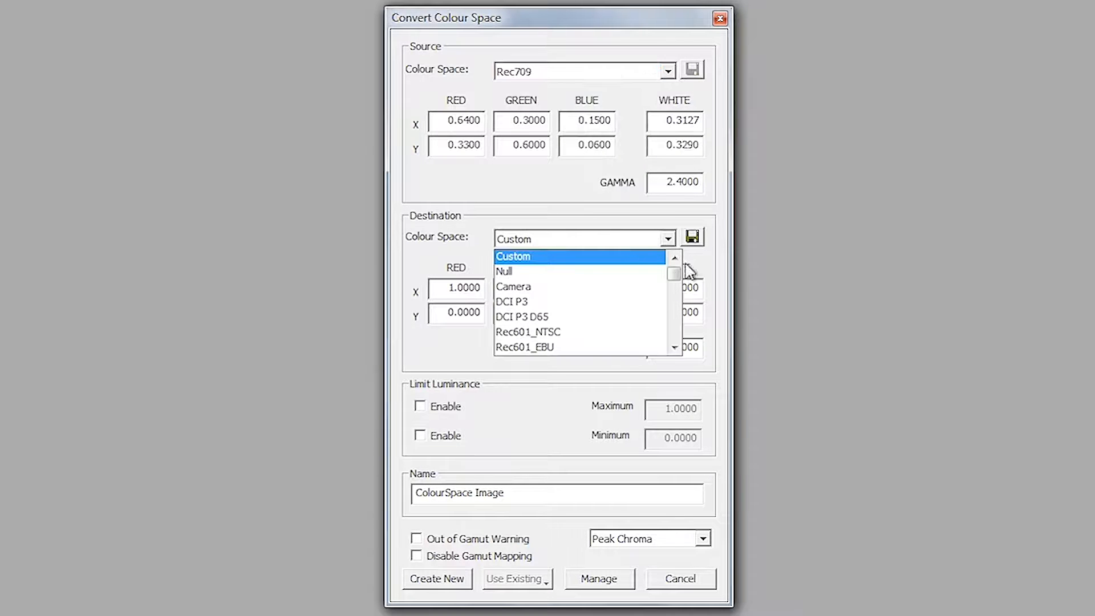
{"action": "left_click_drag", "start_coordinate": [675, 268], "coordinate": [678, 338]}
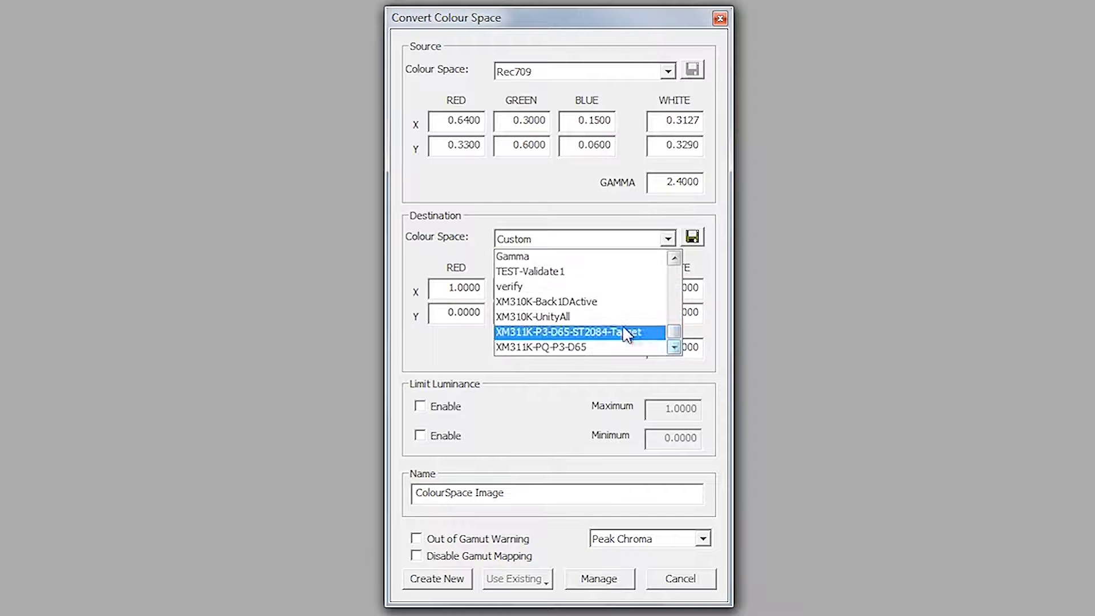
{"action": "left_click", "coordinate": [618, 302]}
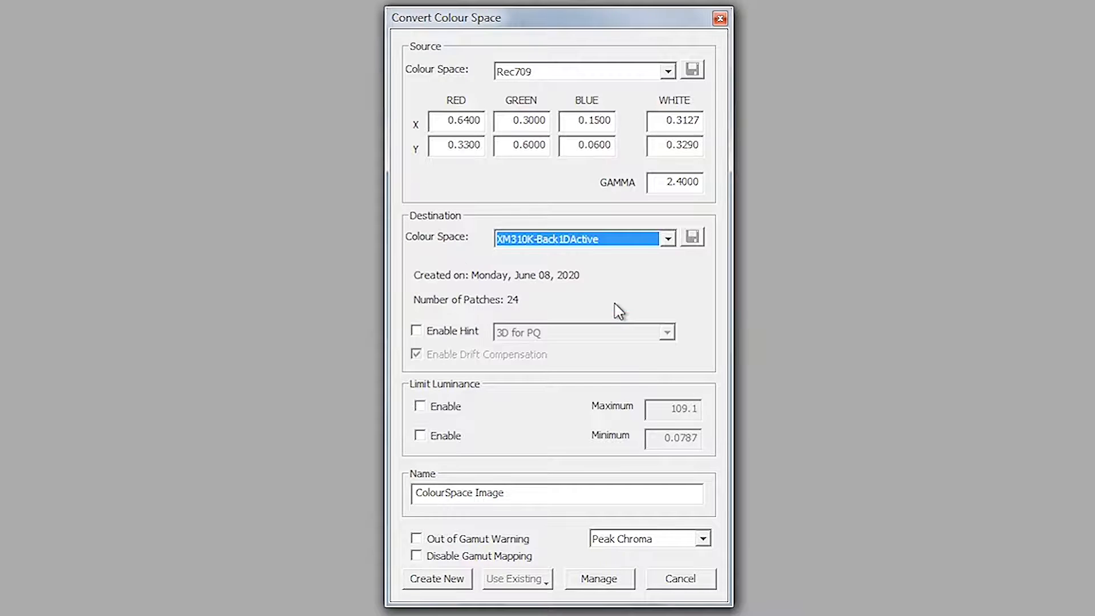
{"action": "triple_click", "coordinate": [548, 492]}
{"action": "type", "text": "XM310K-"}
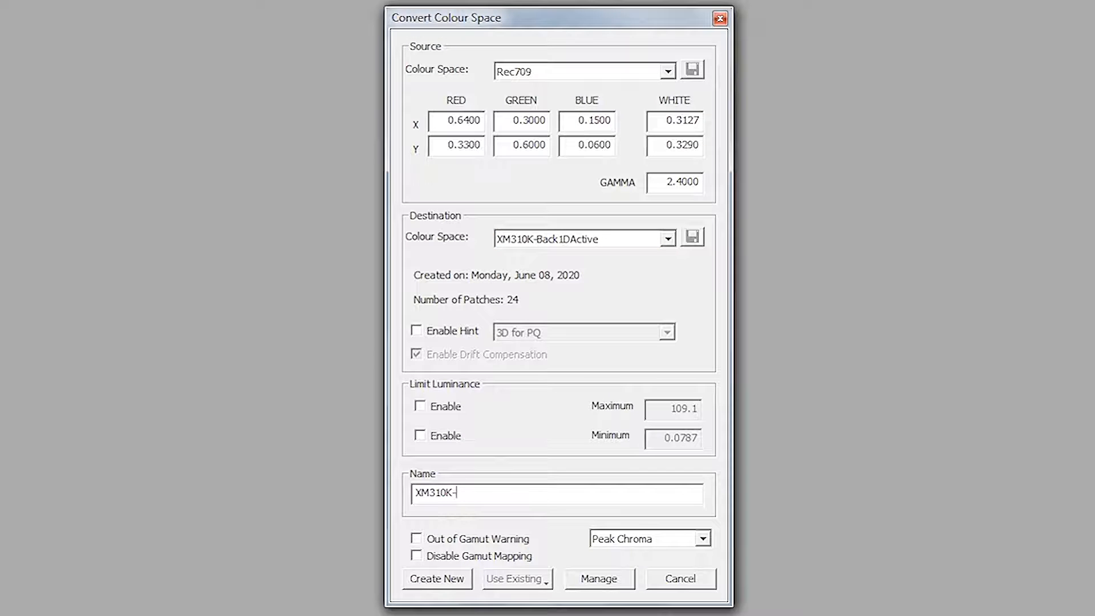
{"action": "type", "text": "3D"}
{"action": "left_click", "coordinate": [432, 581]}
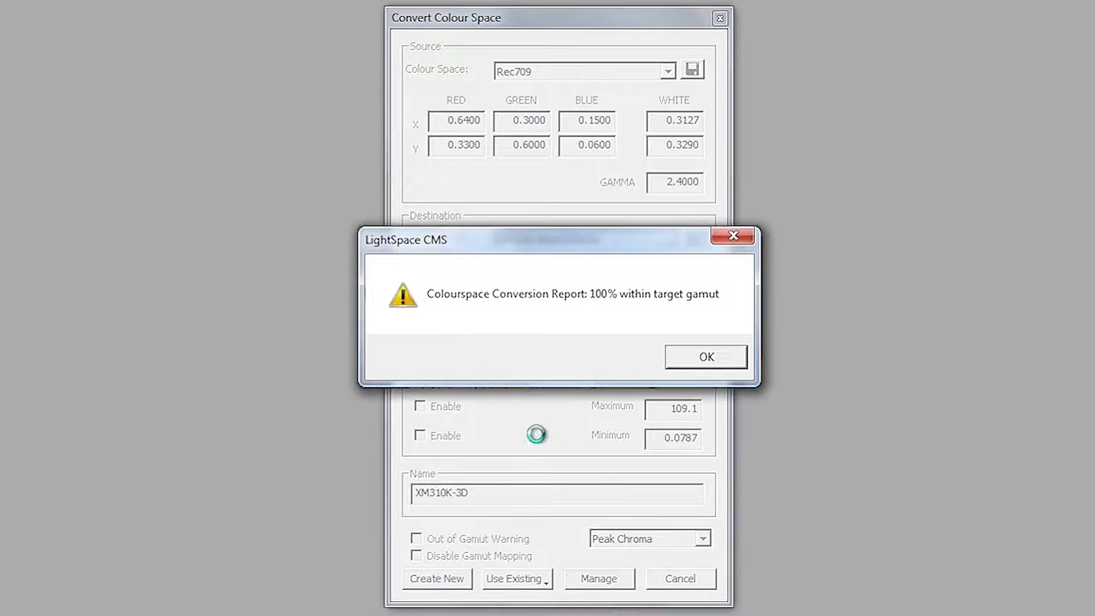
{"action": "left_click", "coordinate": [705, 357]}
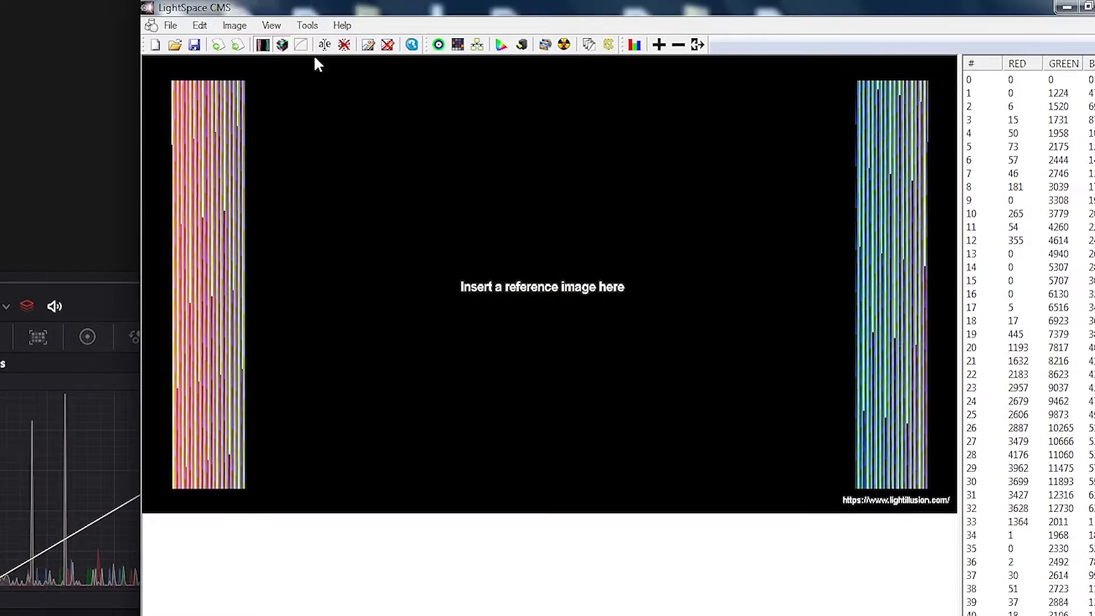
Display the XM310K-3D LUT as a rotated 3D cube and upload it to the XM monitor at 10.1.10.14 as 1D + 3D for BT.709.
{"action": "left_click", "coordinate": [281, 45]}
{"action": "left_click_drag", "start_coordinate": [625, 325], "coordinate": [481, 205]}
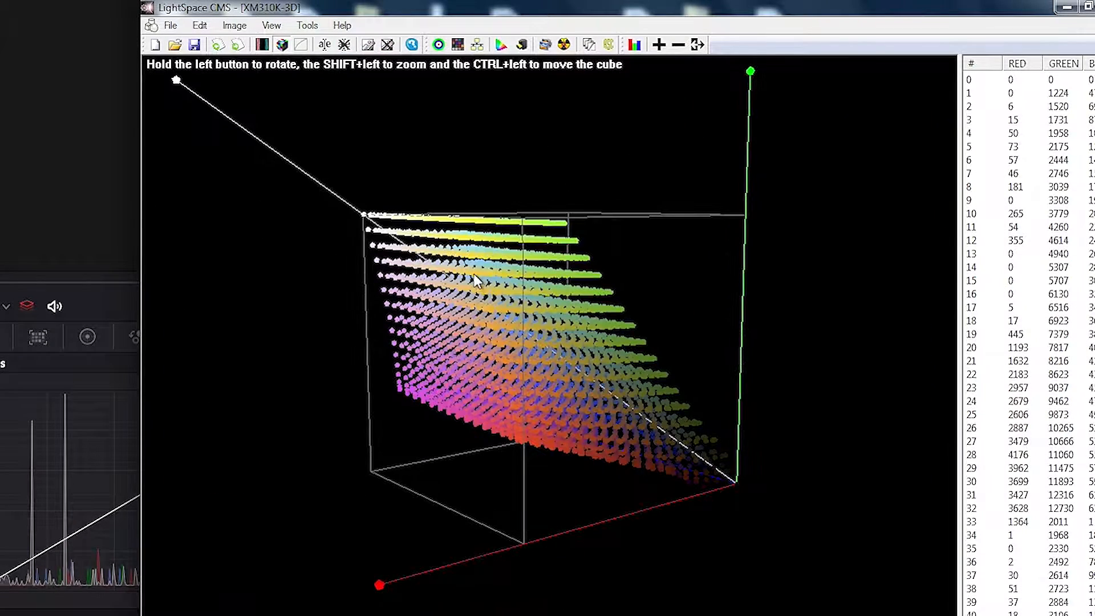
{"action": "left_click", "coordinate": [171, 25]}
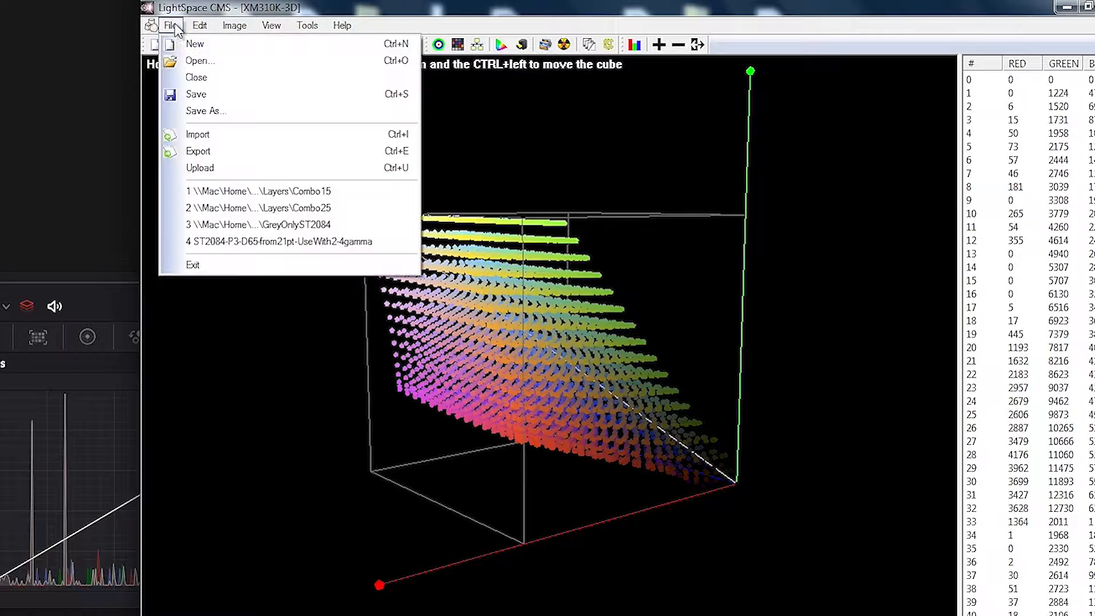
{"action": "left_click", "coordinate": [219, 166]}
{"action": "left_click", "coordinate": [679, 379]}
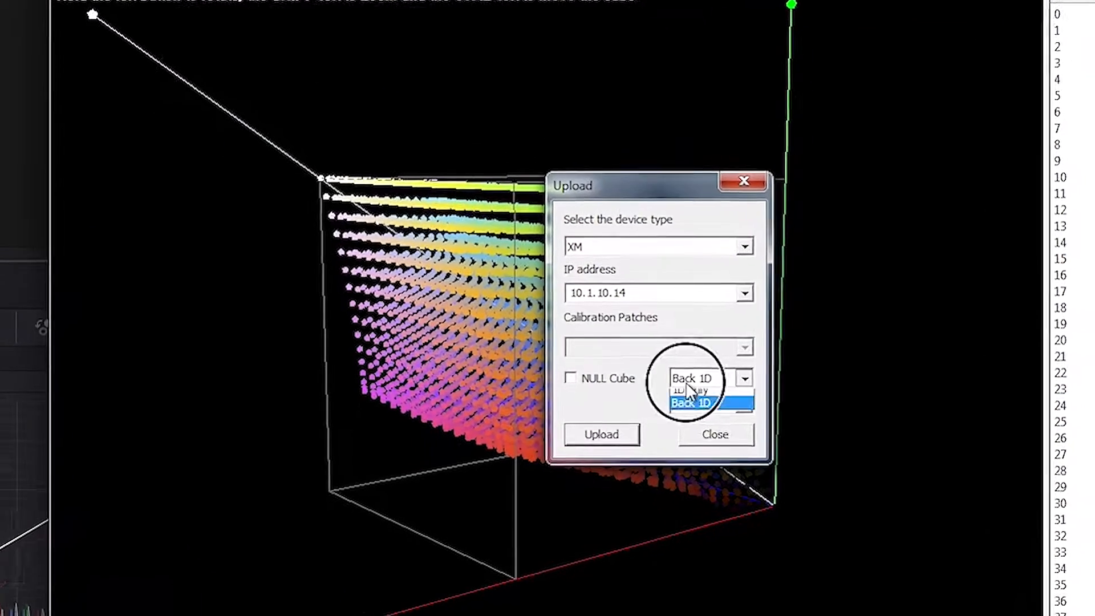
{"action": "left_click", "coordinate": [726, 397]}
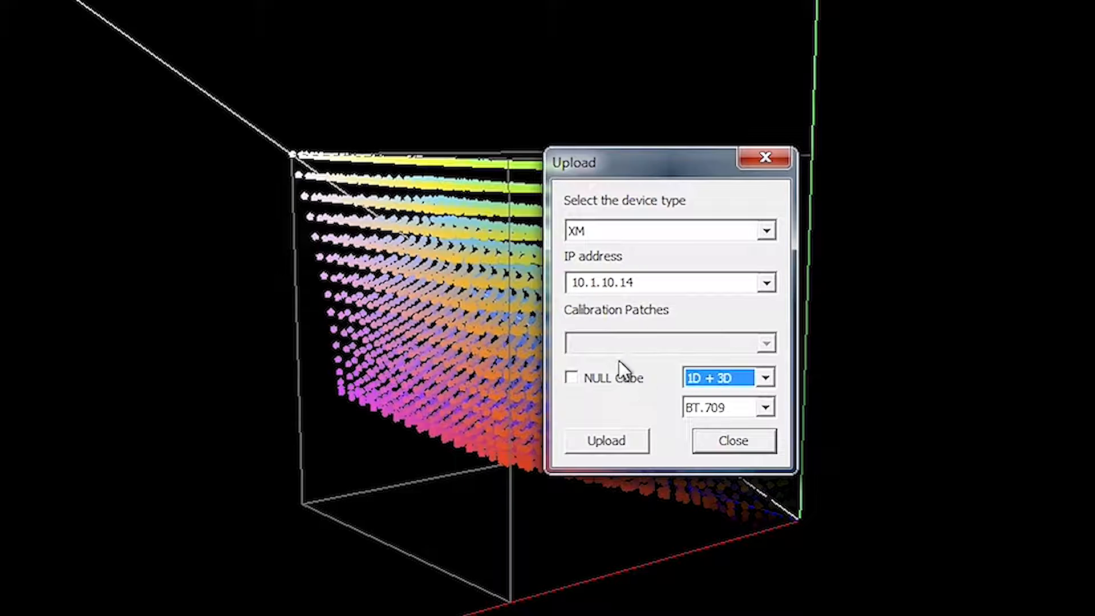
{"action": "left_click", "coordinate": [614, 445]}
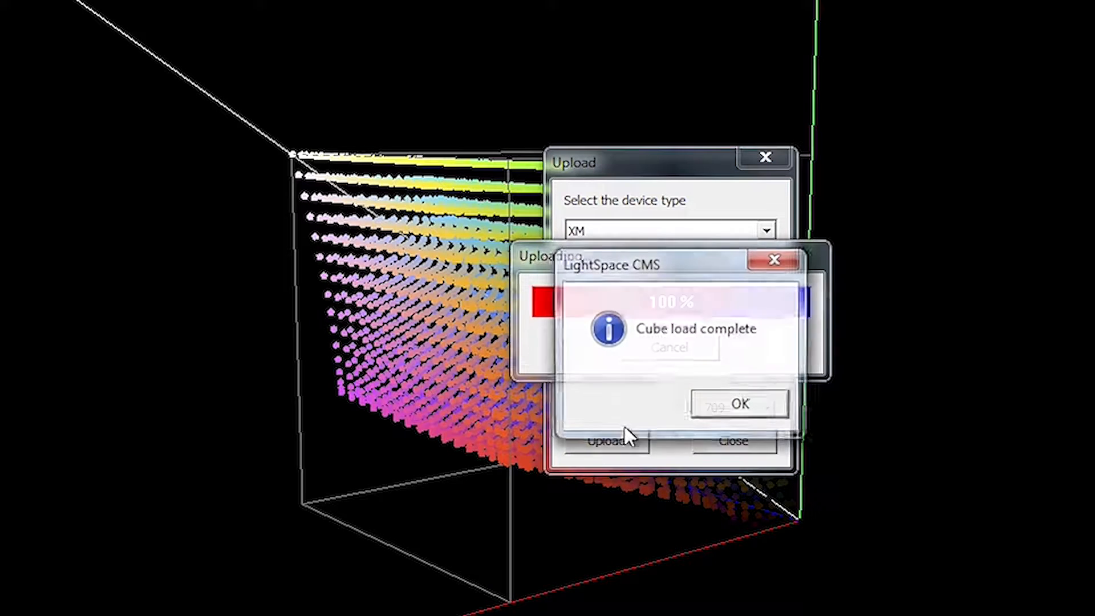
{"action": "left_click", "coordinate": [722, 409]}
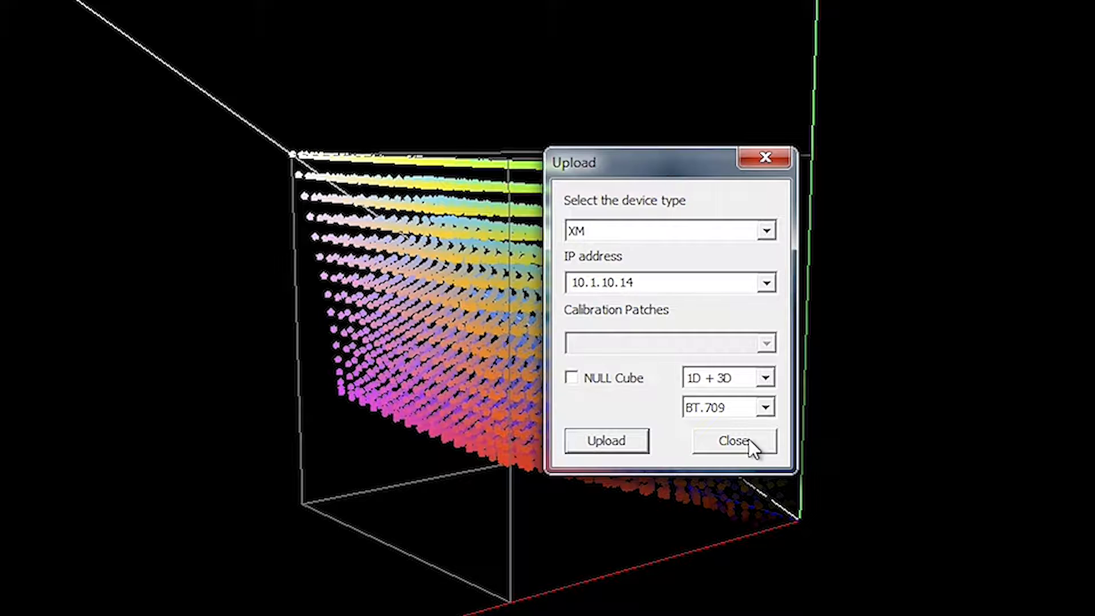
Upload the LUT once more as 1D + 3D for BT.709, then close the upload dialog and the XM310K-3D document.
{"action": "left_click", "coordinate": [692, 380]}
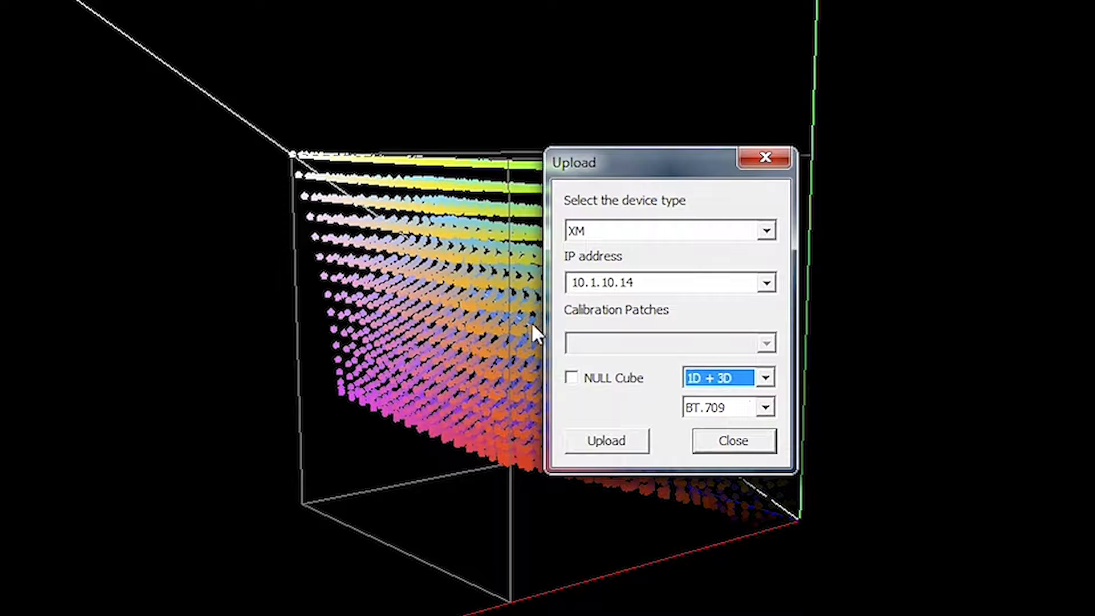
{"action": "left_click", "coordinate": [611, 442]}
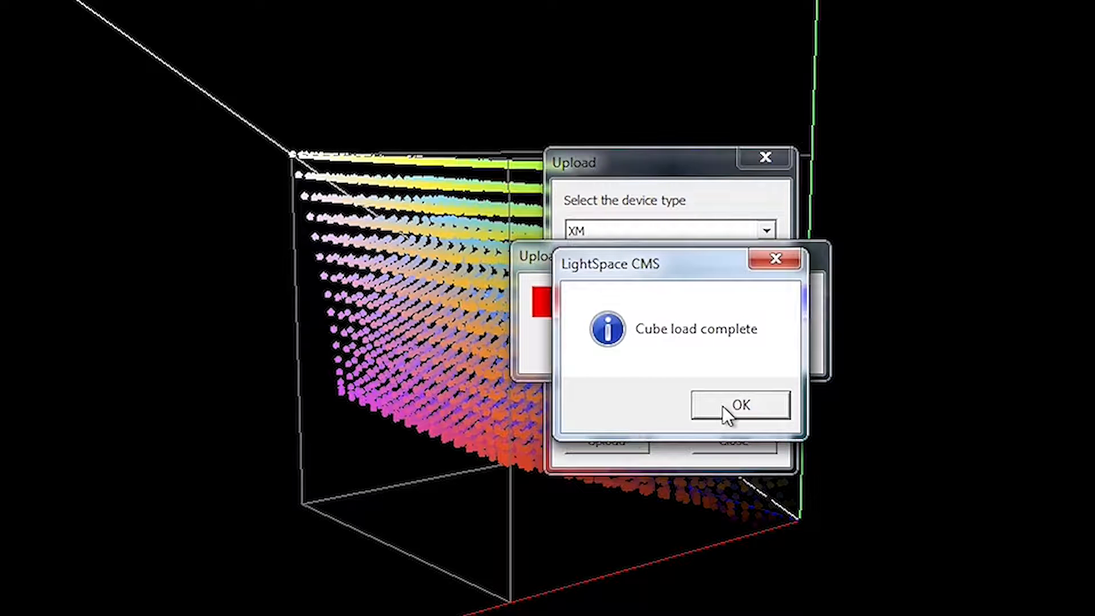
{"action": "left_click", "coordinate": [727, 411]}
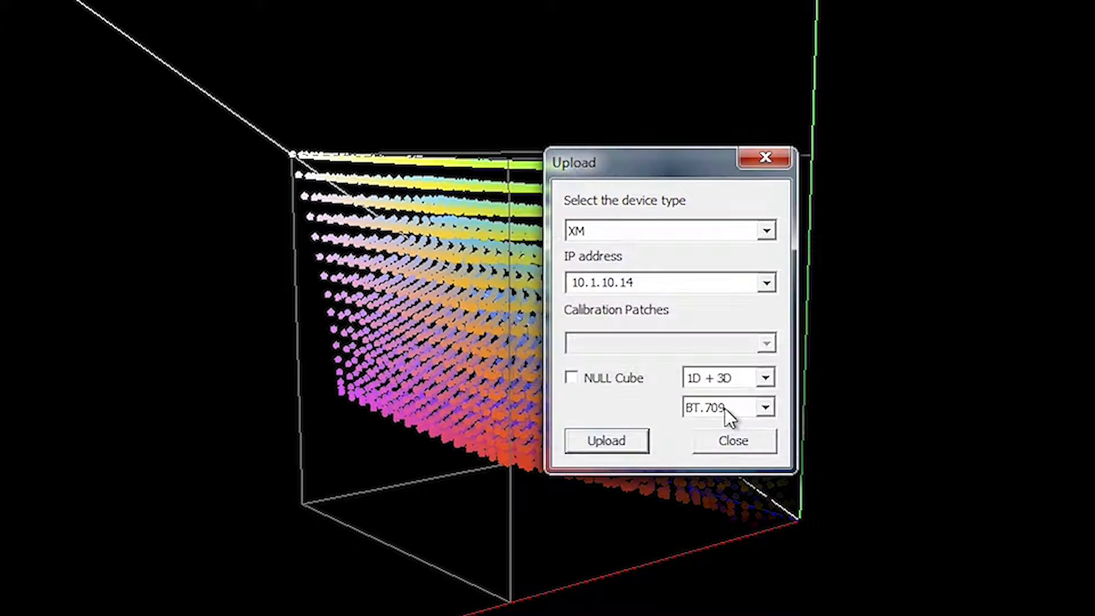
{"action": "left_click", "coordinate": [752, 449]}
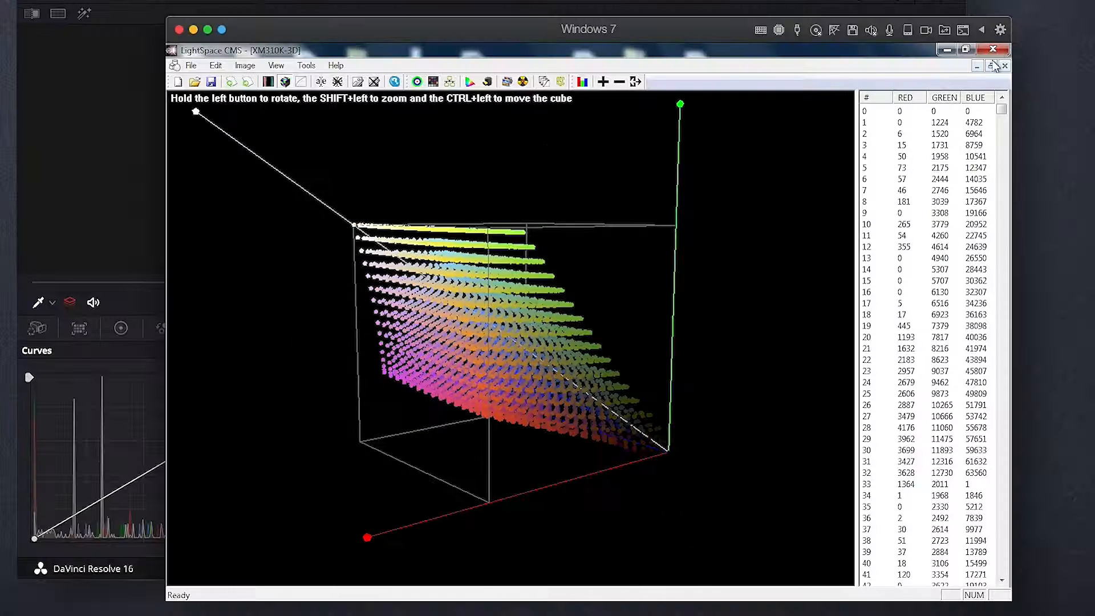
{"action": "left_click", "coordinate": [1005, 65]}
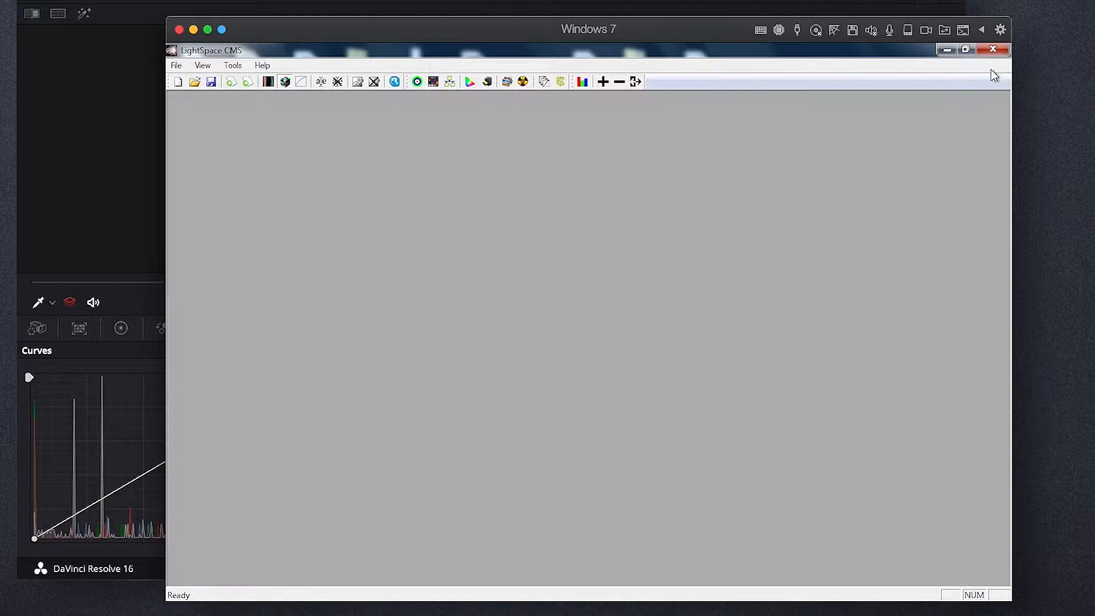
Reopen the calibration interface and set up a quick profile using Memory Colors With Secondaries.
{"action": "left_click", "coordinate": [434, 82]}
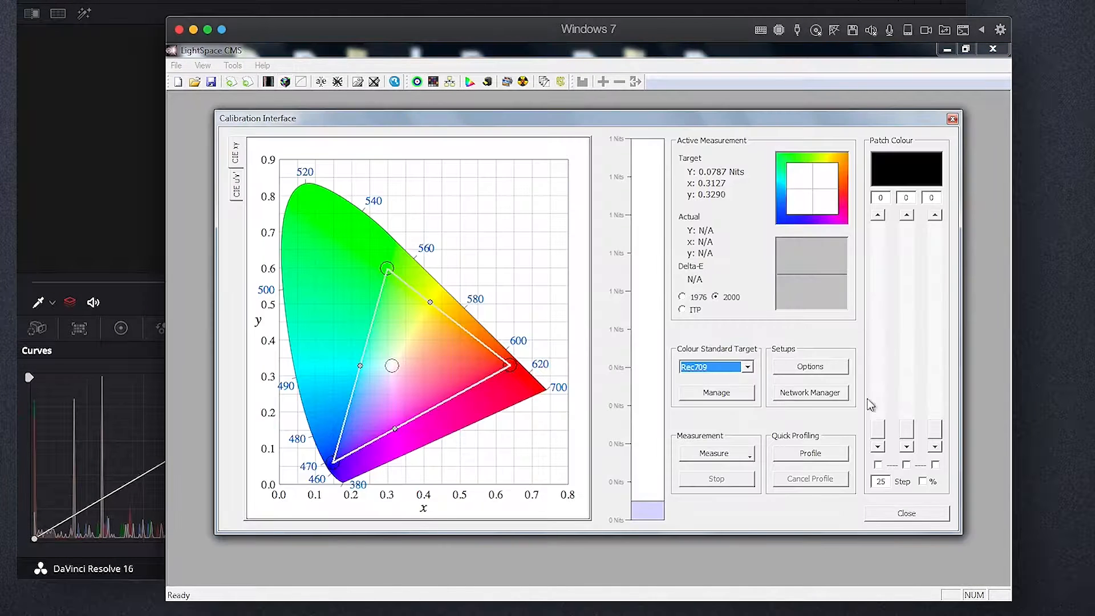
{"action": "left_click", "coordinate": [816, 456]}
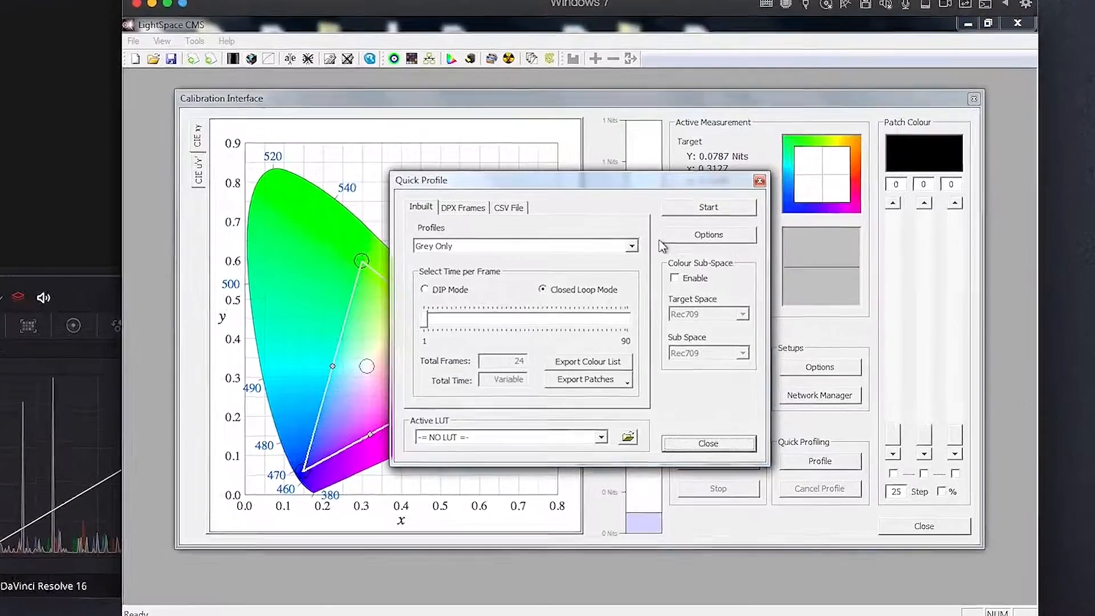
{"action": "left_click", "coordinate": [632, 246]}
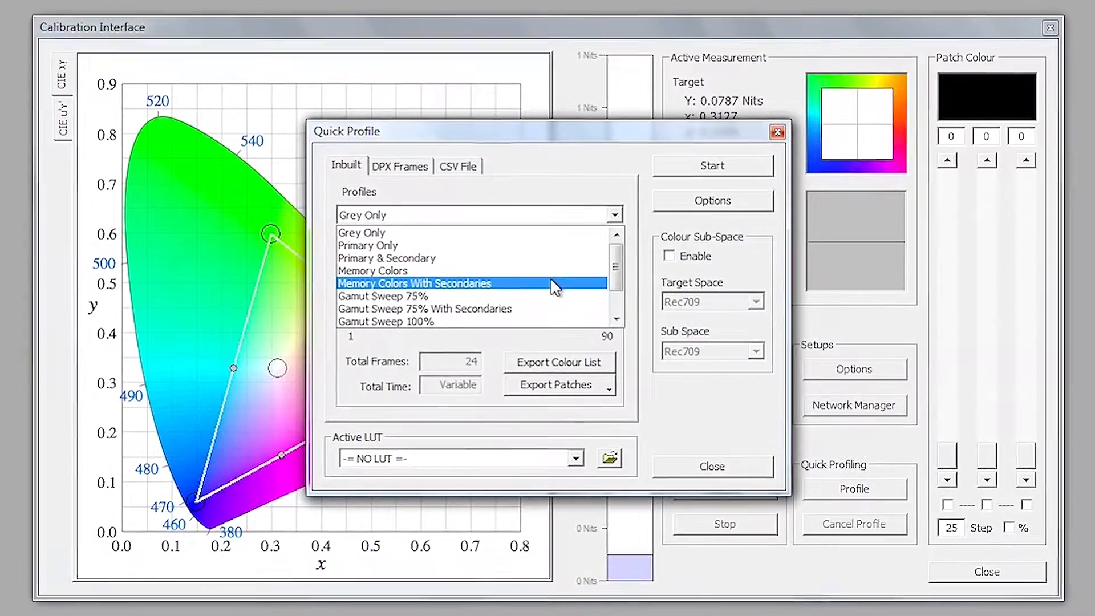
{"action": "left_click", "coordinate": [633, 301]}
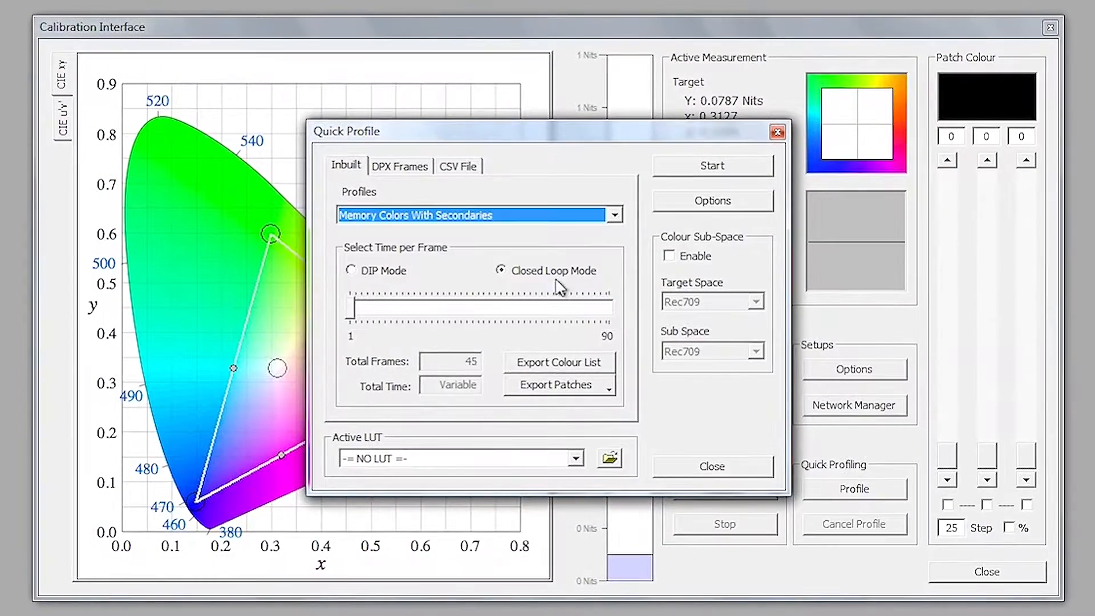
Run the quick profile under the name XM310K-StaticCalVerify and dismiss its completion report.
{"action": "left_click", "coordinate": [713, 166]}
{"action": "type", "text": "XM31"}
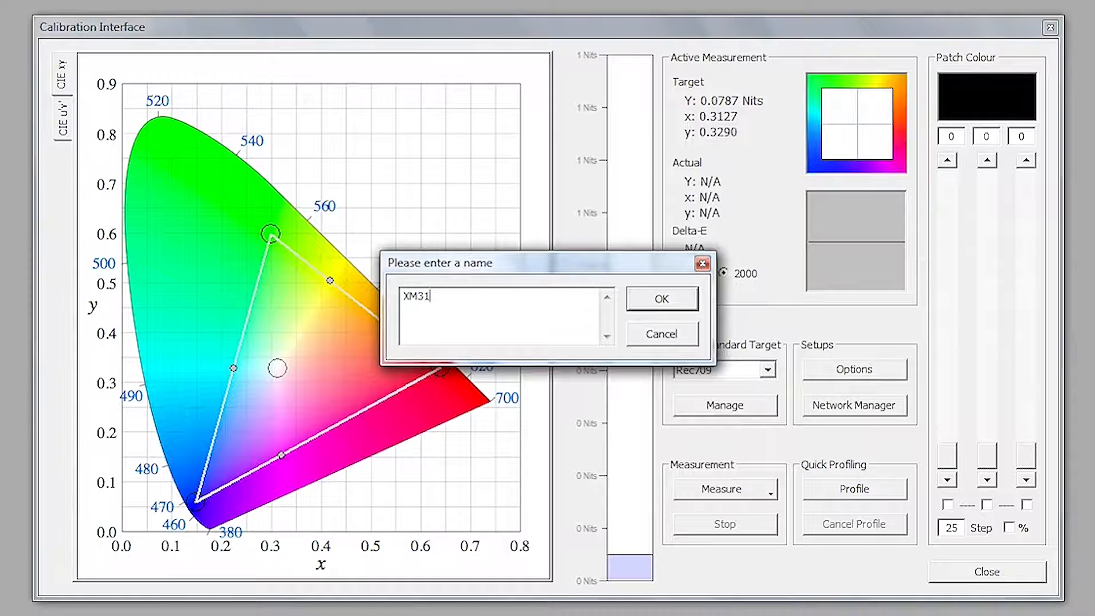
{"action": "type", "text": "0K-StaticCalibration"}
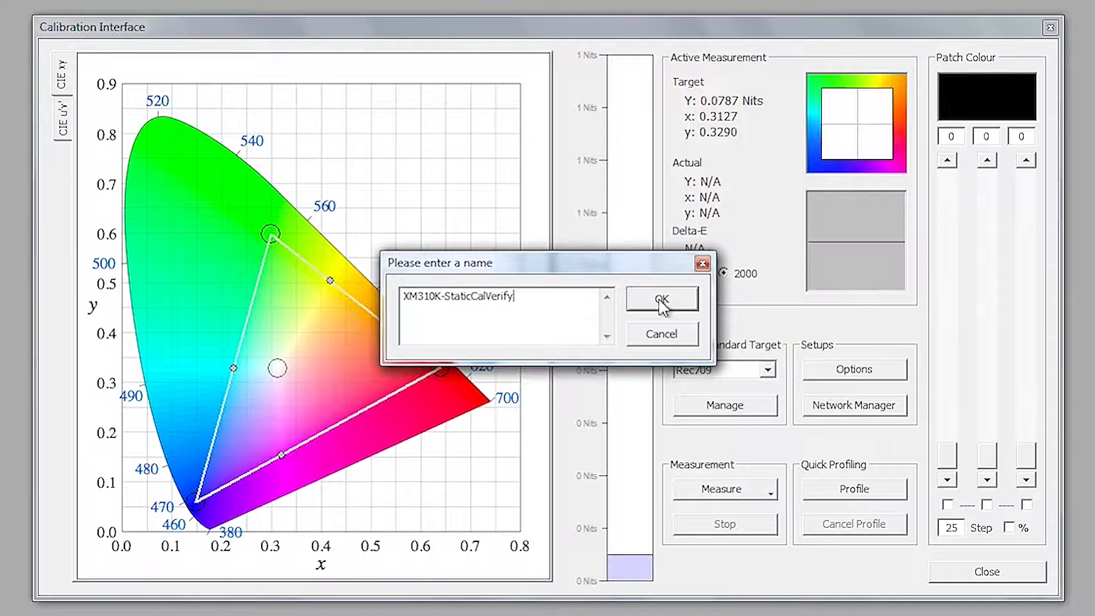
{"action": "left_click", "coordinate": [661, 298]}
{"action": "left_click", "coordinate": [589, 360]}
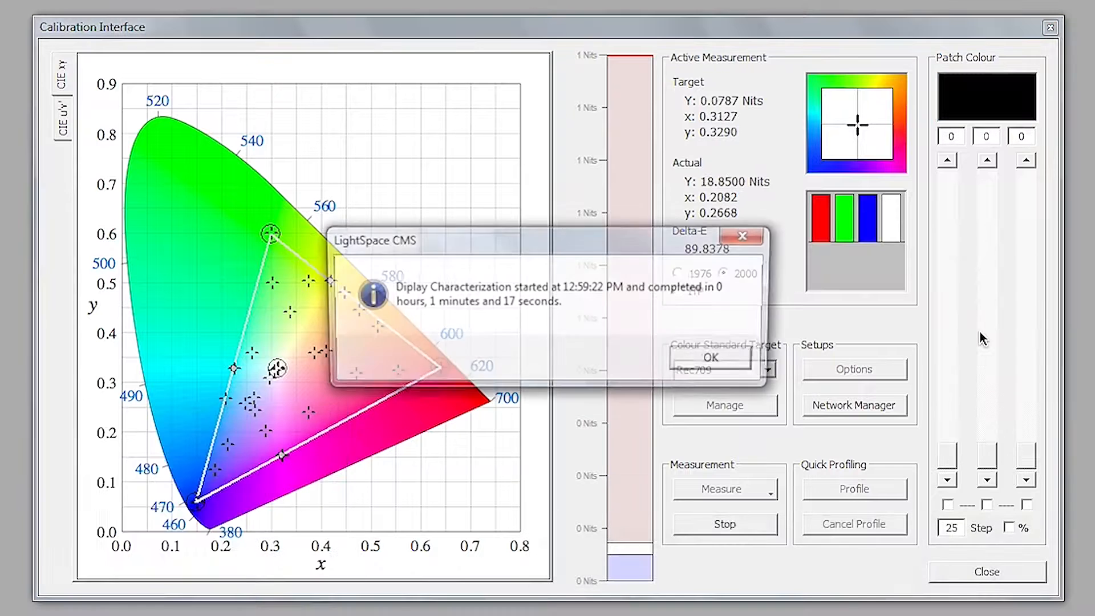
{"action": "left_click", "coordinate": [723, 360]}
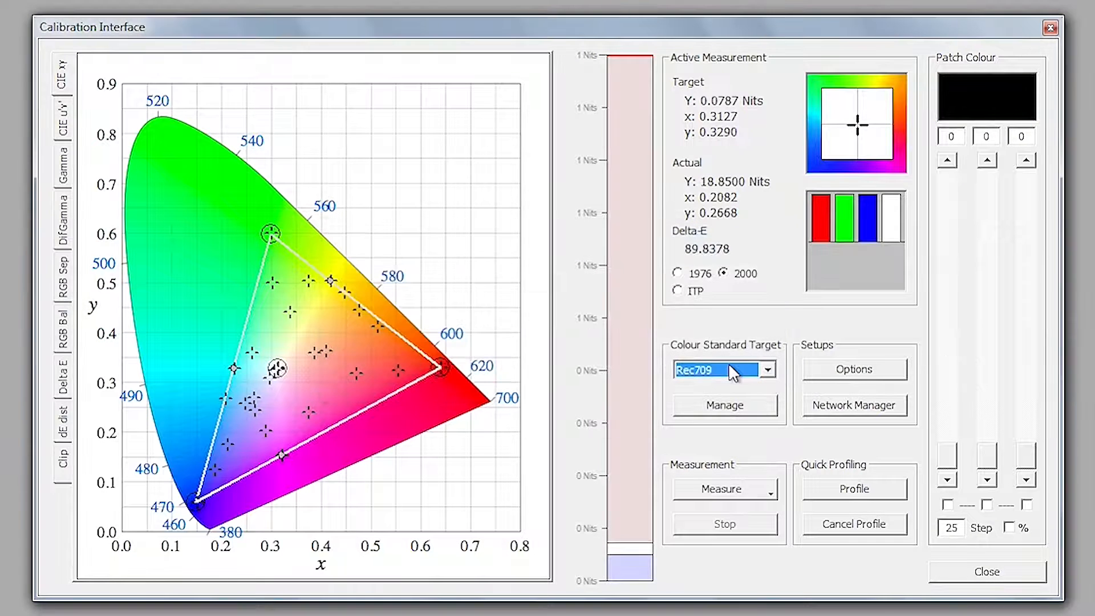
Examine the verification profile's CIE u'v', Gamma, RGB balance, Delta E and dE distribution graphs.
{"action": "left_click", "coordinate": [66, 124]}
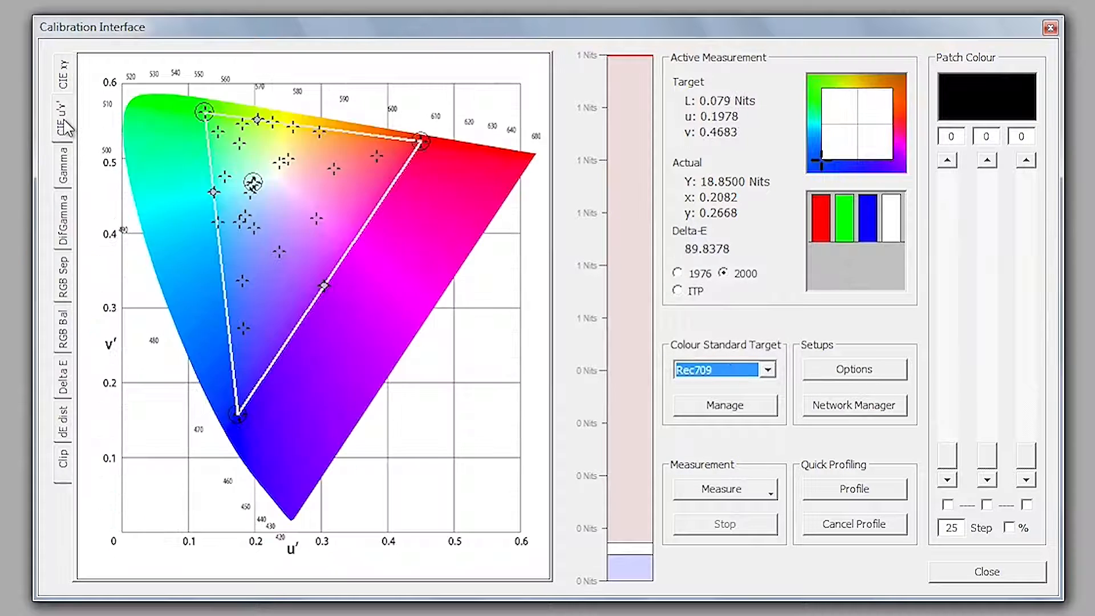
{"action": "left_click", "coordinate": [64, 165]}
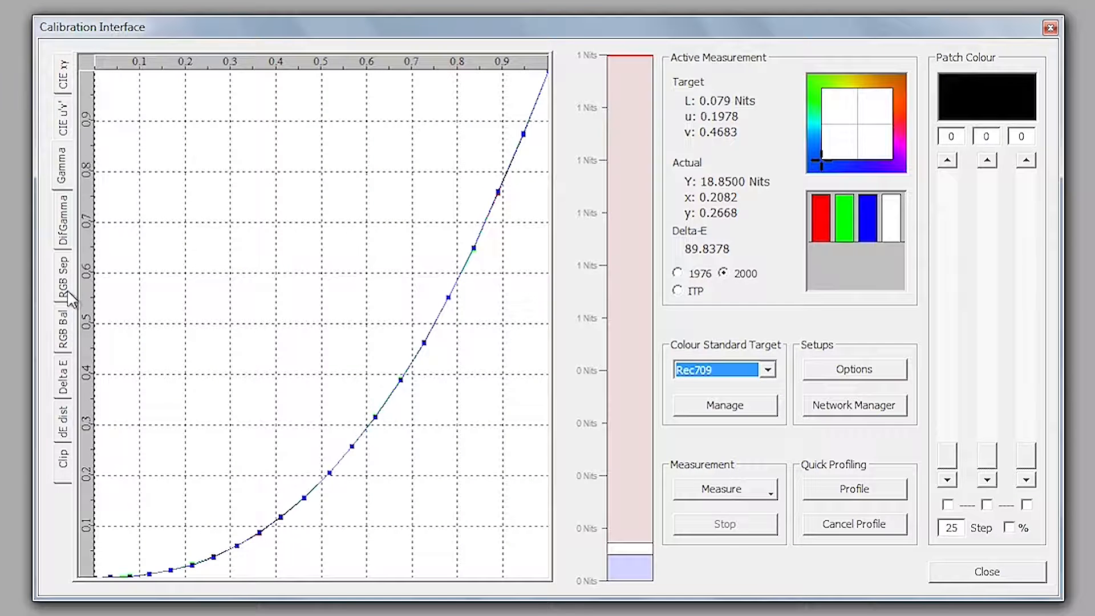
{"action": "left_click", "coordinate": [62, 333]}
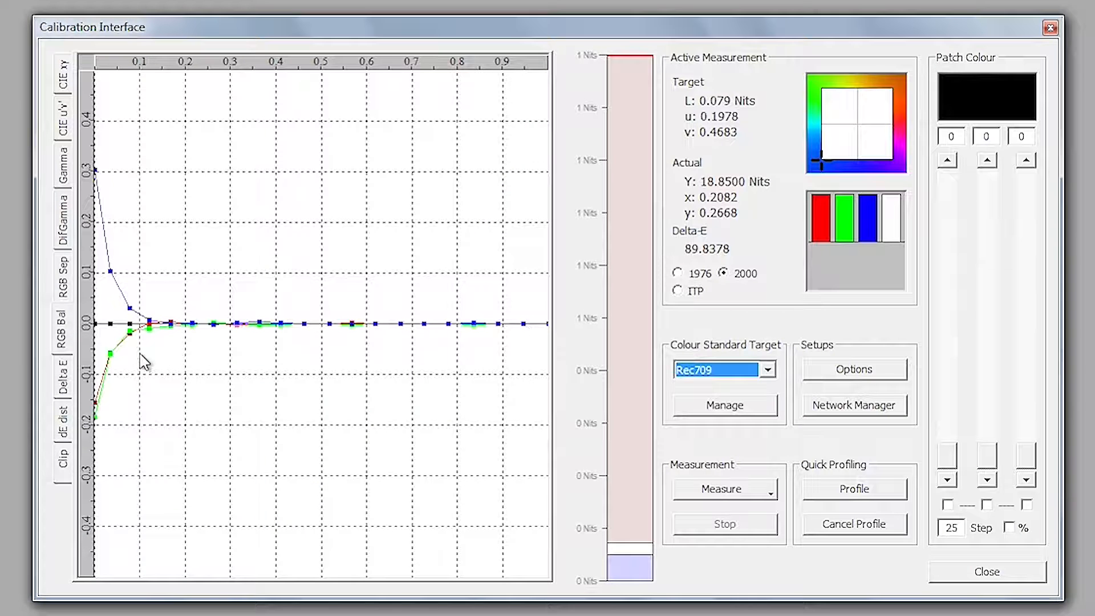
{"action": "left_click", "coordinate": [60, 390]}
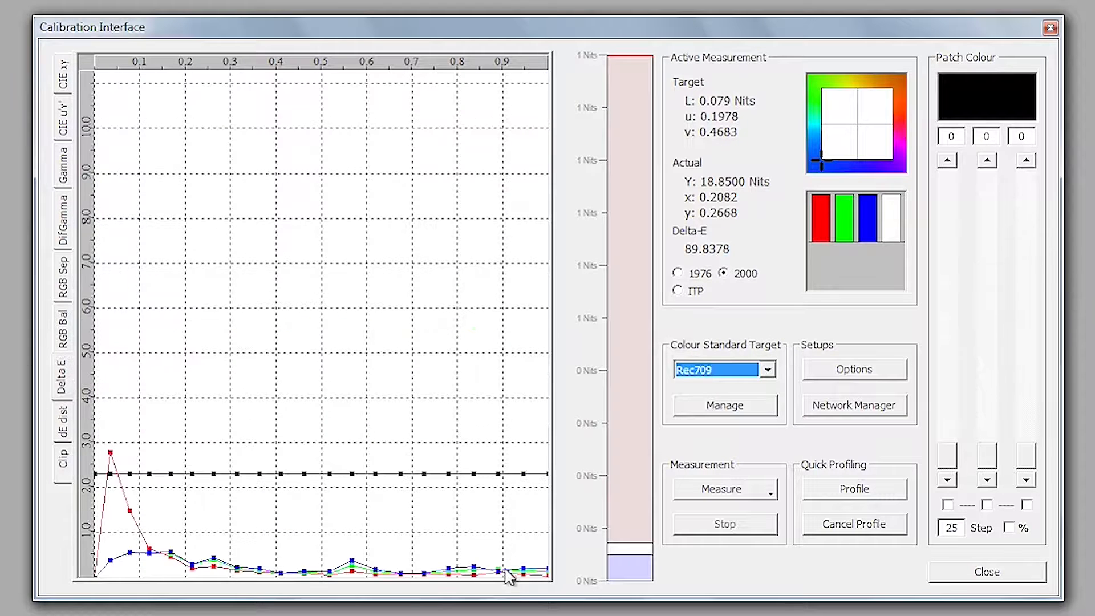
{"action": "left_click", "coordinate": [62, 427]}
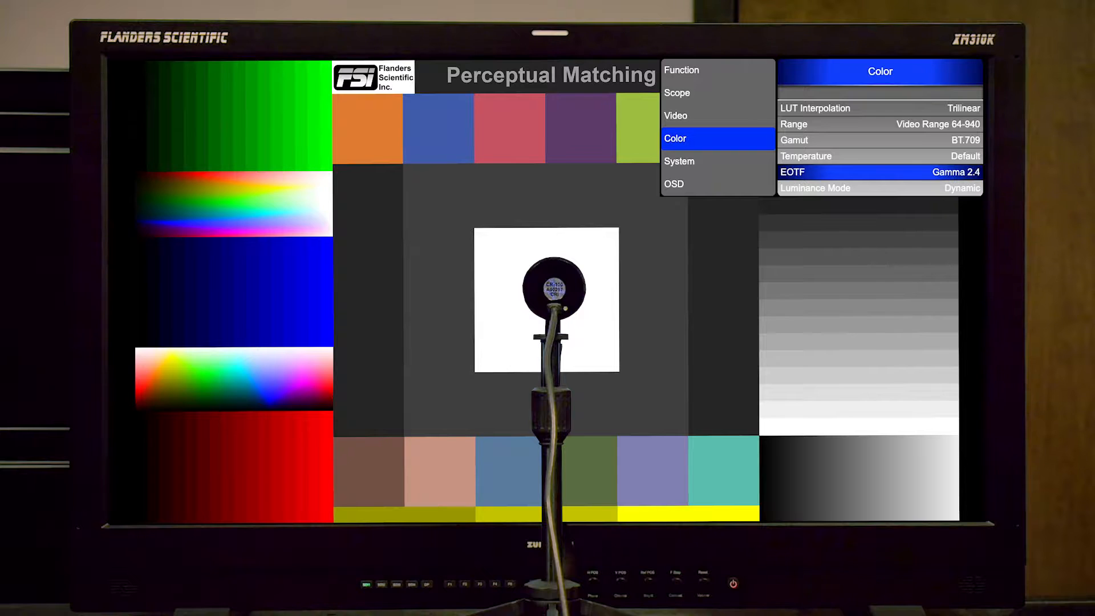
Set Optimize Modulation to Peak in the monitor's Video settings.
{"action": "key", "text": "Up"}
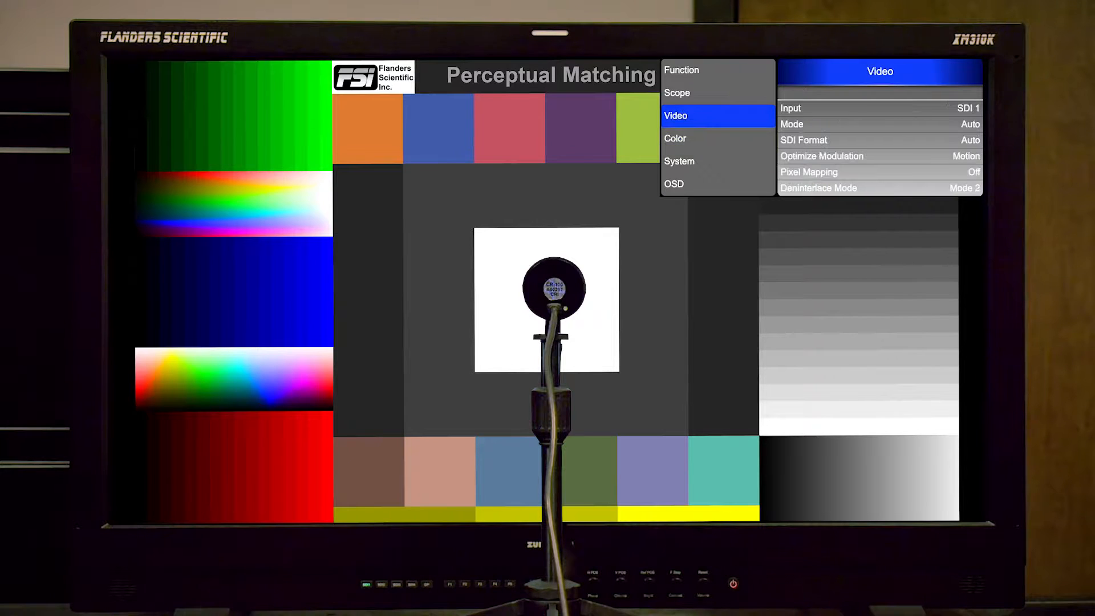
{"action": "key", "text": "Right"}
{"action": "key", "text": "Down"}
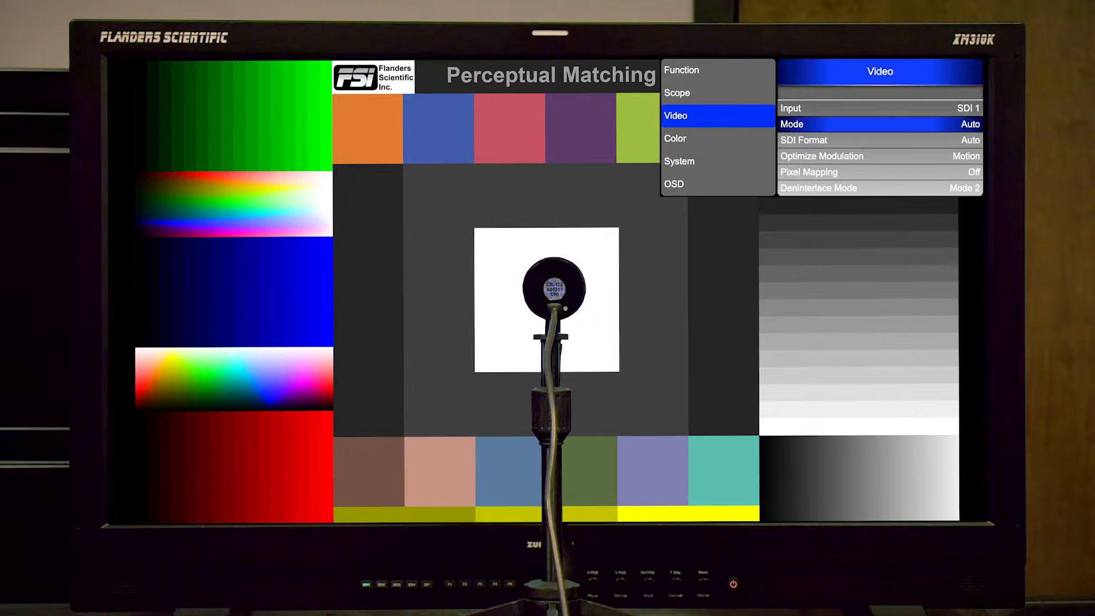
{"action": "key", "text": "Down"}
{"action": "key", "text": "Down"}
{"action": "key", "text": "Return"}
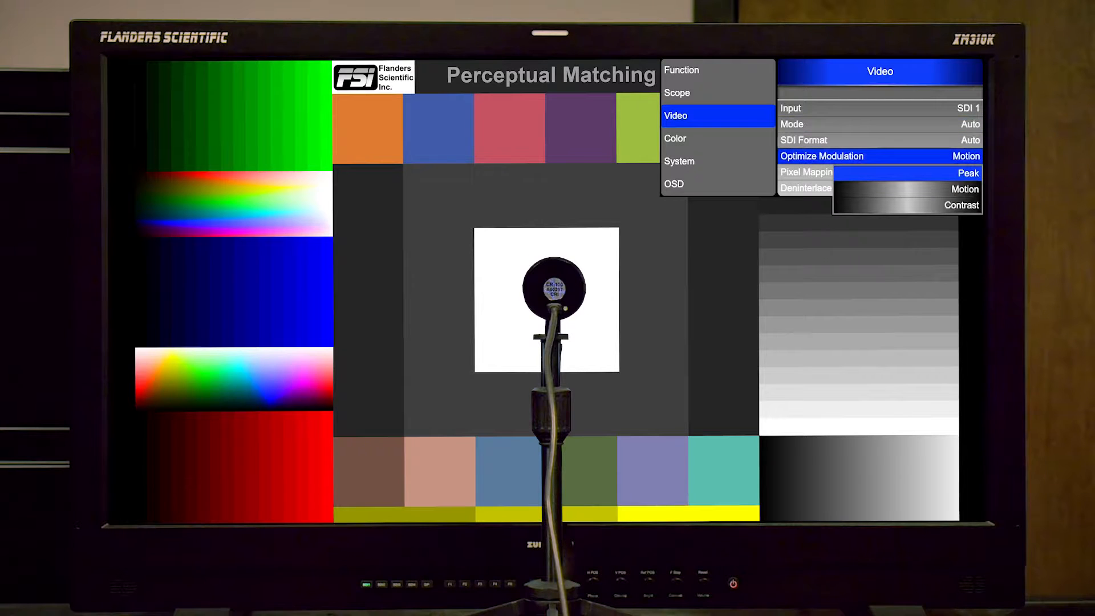
{"action": "key", "text": "Return"}
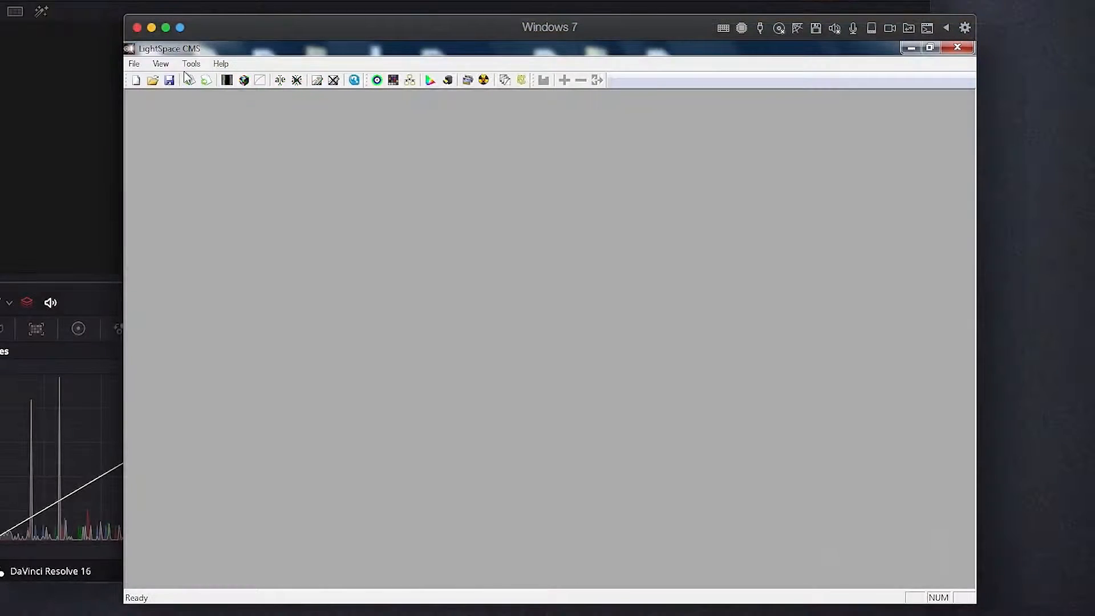
Upload a NULL cube as 1D + 3D for BT.709 to the XM device, then close the upload dialog.
{"action": "left_click", "coordinate": [134, 63]}
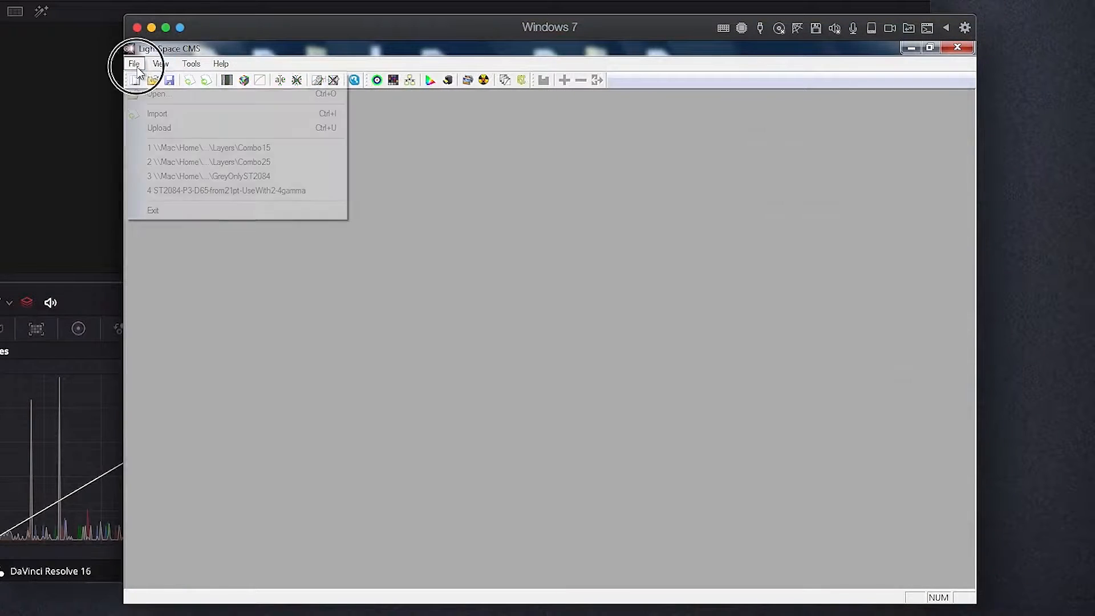
{"action": "left_click", "coordinate": [176, 128]}
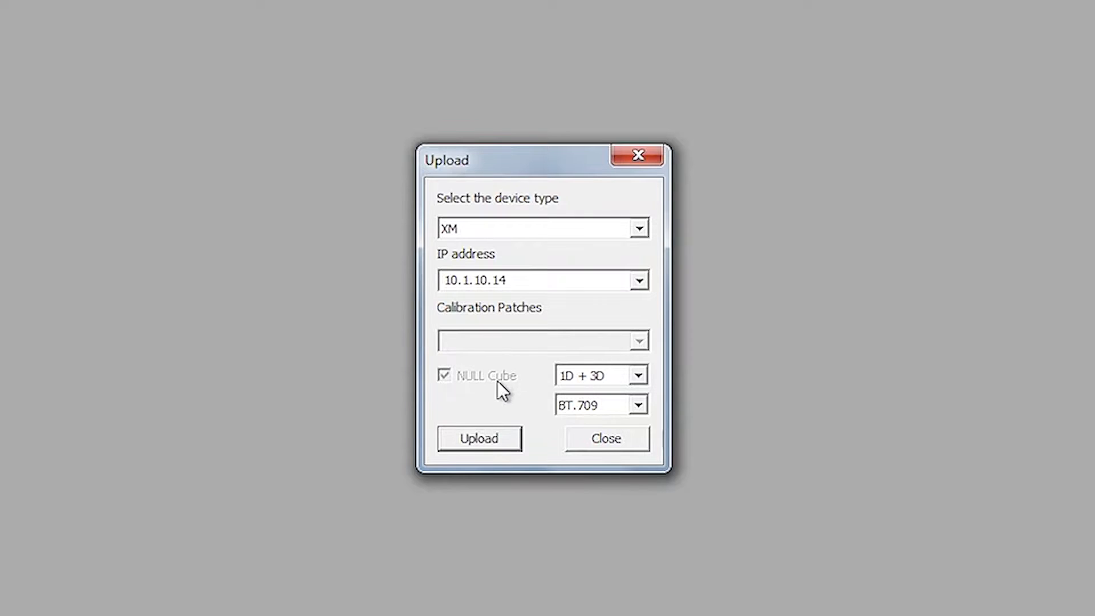
{"action": "left_click", "coordinate": [485, 439]}
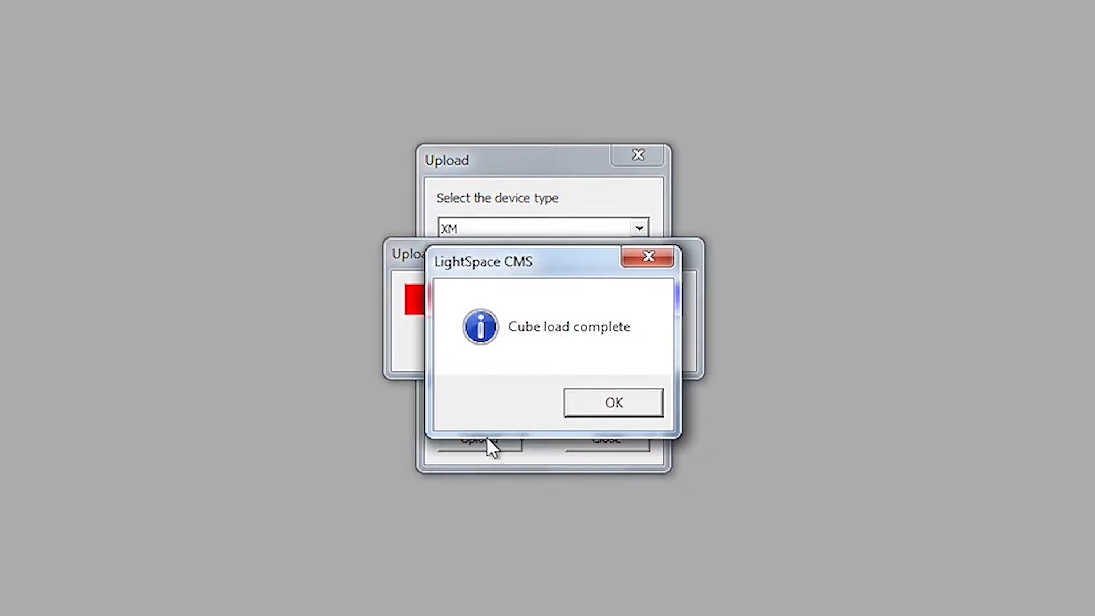
{"action": "left_click", "coordinate": [599, 402]}
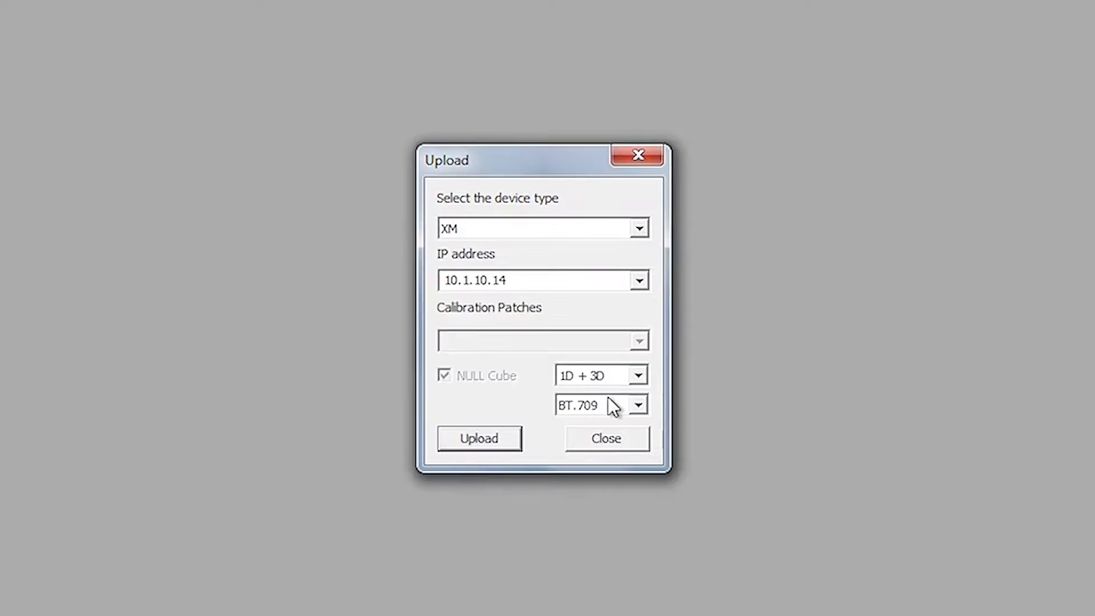
{"action": "left_click", "coordinate": [615, 440]}
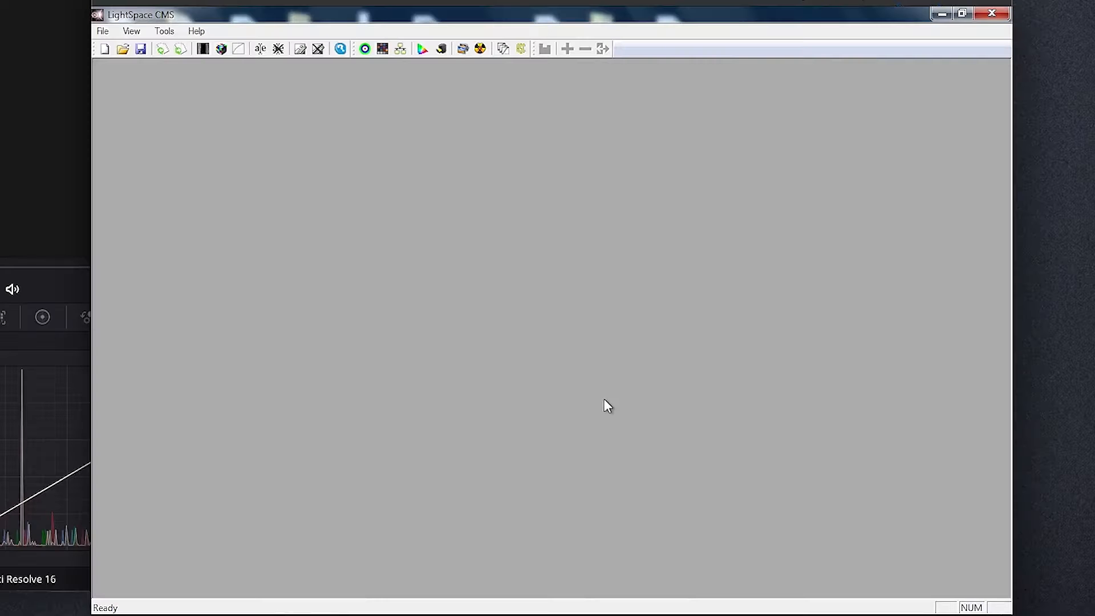
Run a Grey Only quick profile from the calibration interface under the name XM310K-Dynamic-Unity and dismiss its completion report.
{"action": "left_click", "coordinate": [364, 49]}
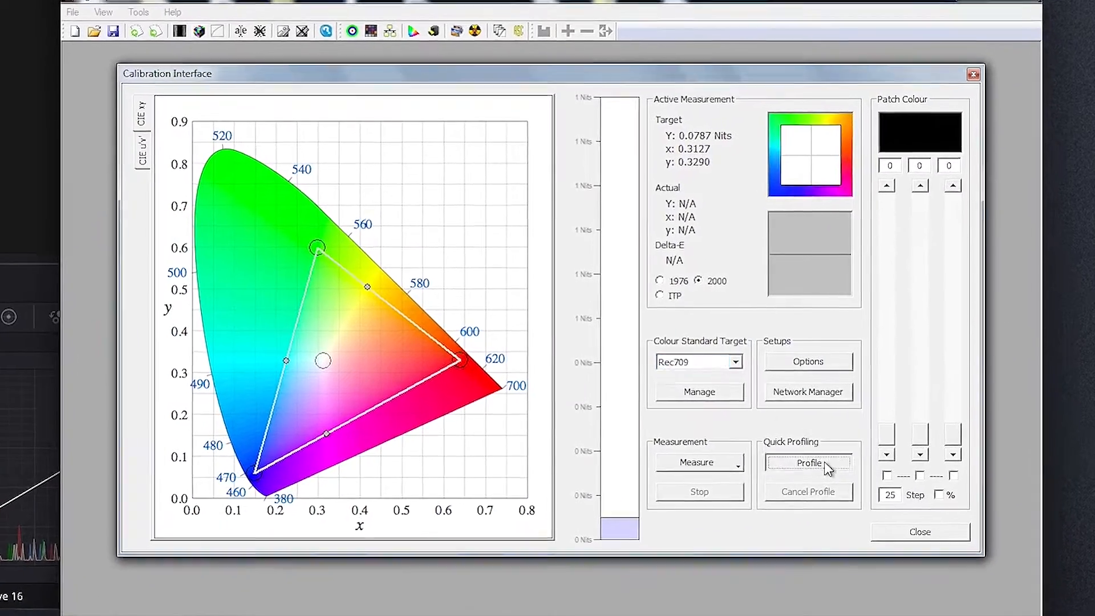
{"action": "left_click", "coordinate": [825, 466]}
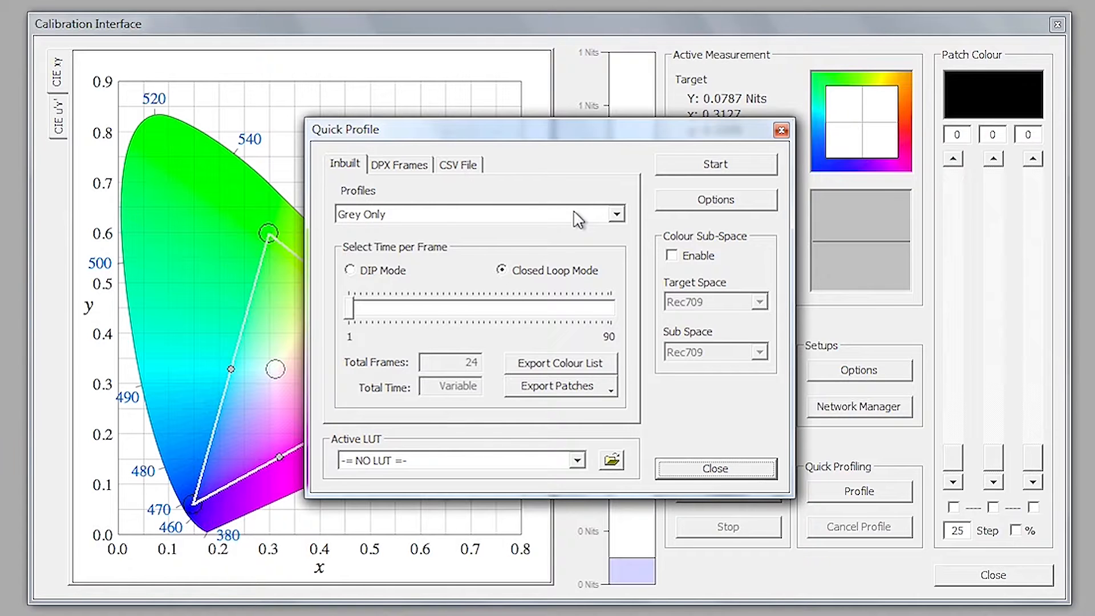
{"action": "left_click", "coordinate": [698, 165]}
{"action": "type", "text": "XM310K-Dynamic-Unity"}
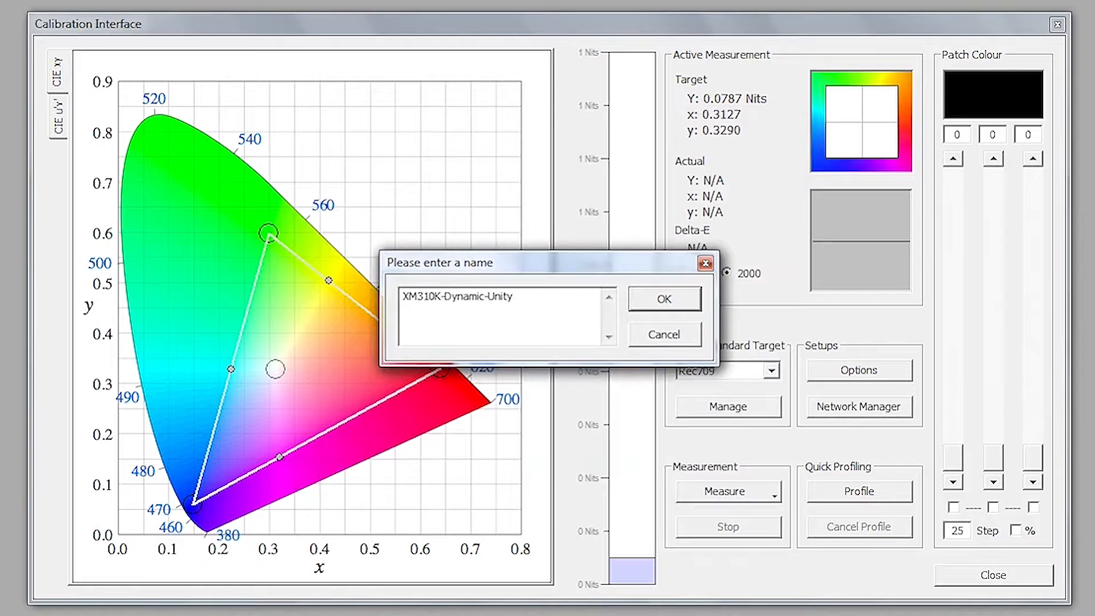
{"action": "left_click", "coordinate": [677, 296]}
{"action": "left_click", "coordinate": [606, 362]}
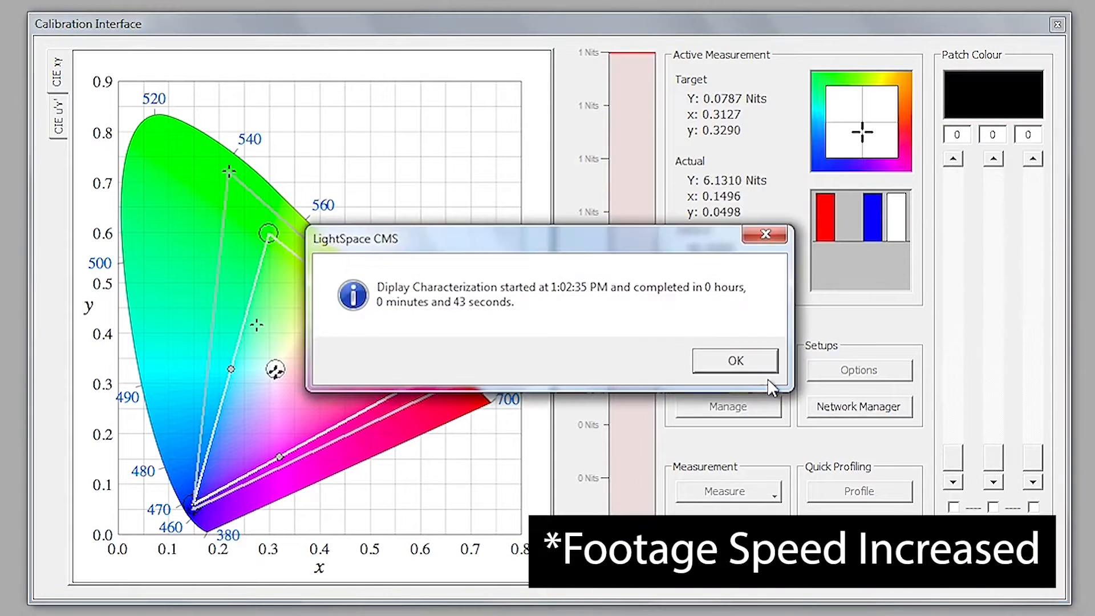
{"action": "left_click", "coordinate": [756, 361]}
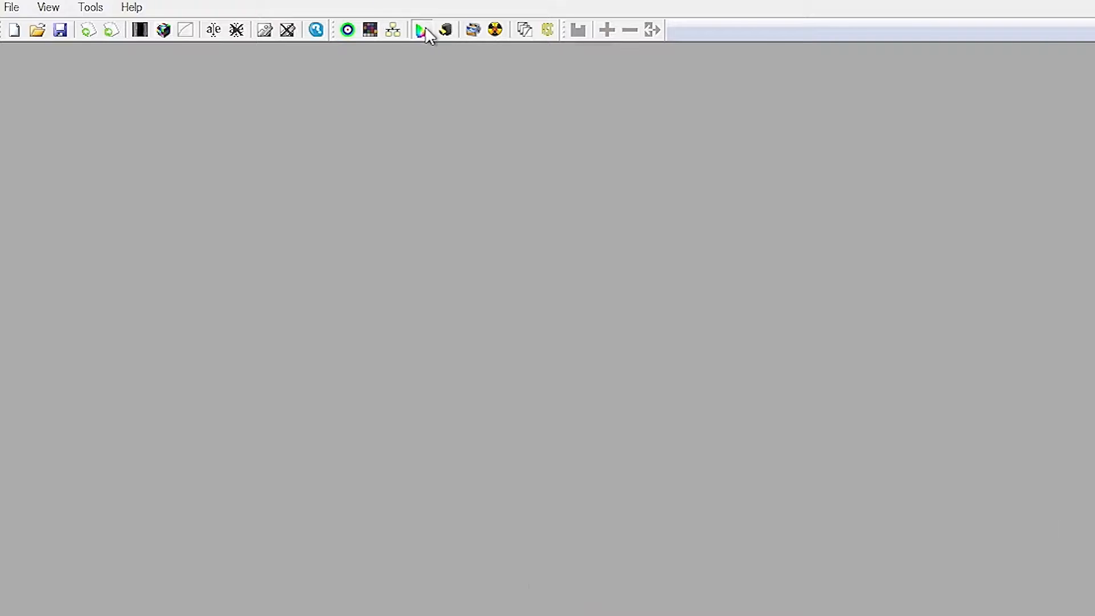
Set up a colour space conversion with Rec709 as the source and XM310K-Dynamic-UnityAll as the destination.
{"action": "left_click", "coordinate": [425, 28]}
{"action": "left_click", "coordinate": [662, 122]}
{"action": "left_click", "coordinate": [706, 234]}
{"action": "left_click", "coordinate": [656, 201]}
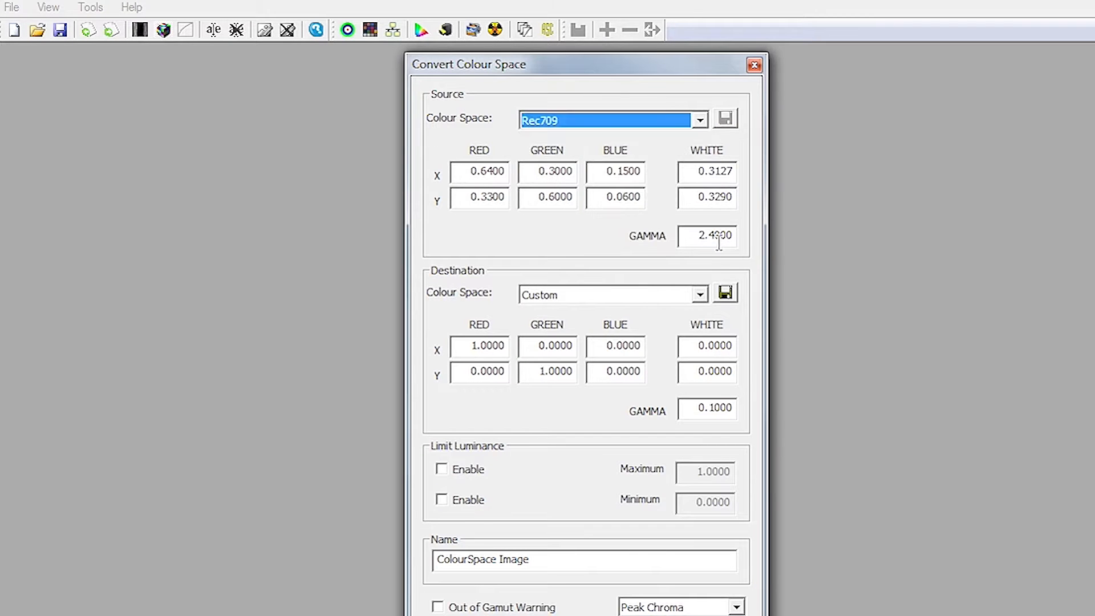
{"action": "left_click", "coordinate": [700, 295]}
{"action": "left_click_drag", "start_coordinate": [706, 328], "coordinate": [679, 387]}
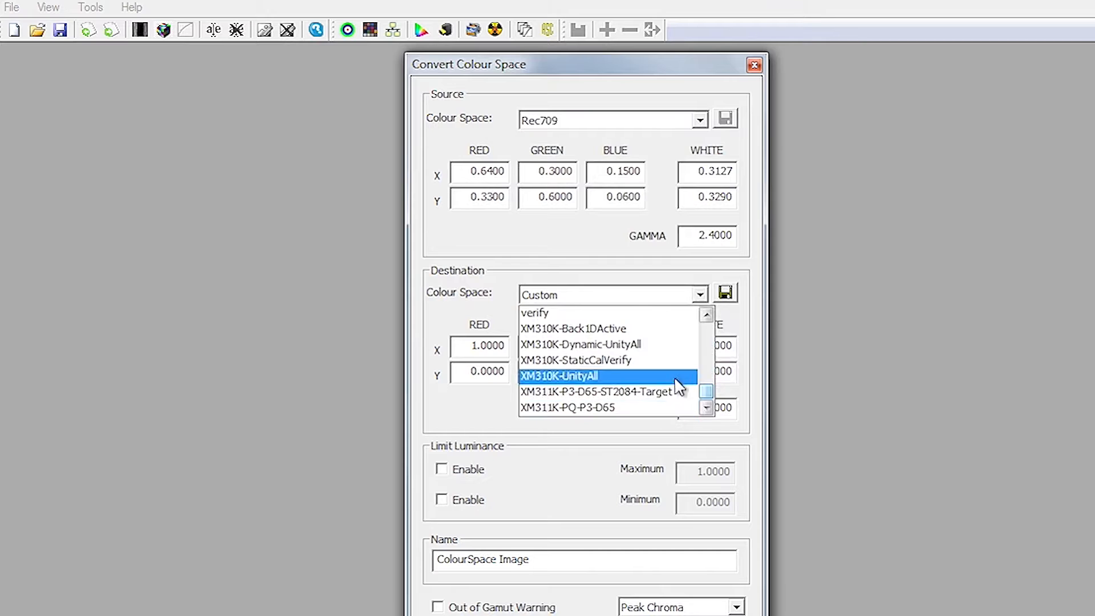
{"action": "left_click", "coordinate": [679, 345]}
Name the conversion Rec709-Dynamic, create it as a new LUT and dismiss the conversion report.
{"action": "type", "text": "Rec709-Dynamic"}
{"action": "left_click", "coordinate": [467, 560]}
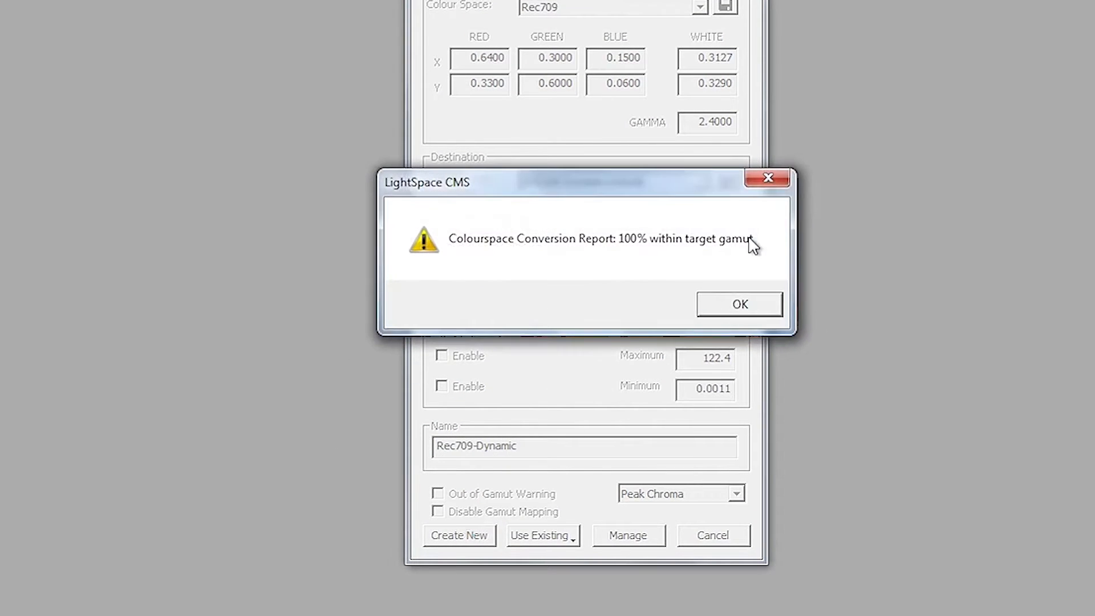
{"action": "left_click", "coordinate": [751, 312]}
Upload the Rec709-Dynamic LUT to the XM device as 1D + 3D for BT.709 with NULL Cube disabled.
{"action": "left_click", "coordinate": [44, 35]}
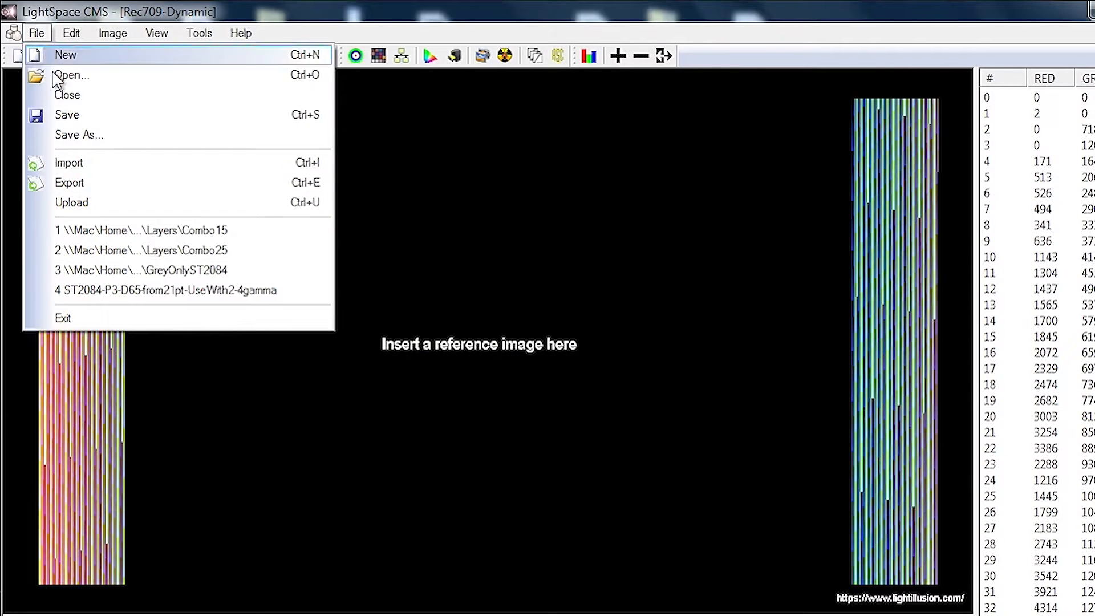
{"action": "left_click", "coordinate": [80, 204]}
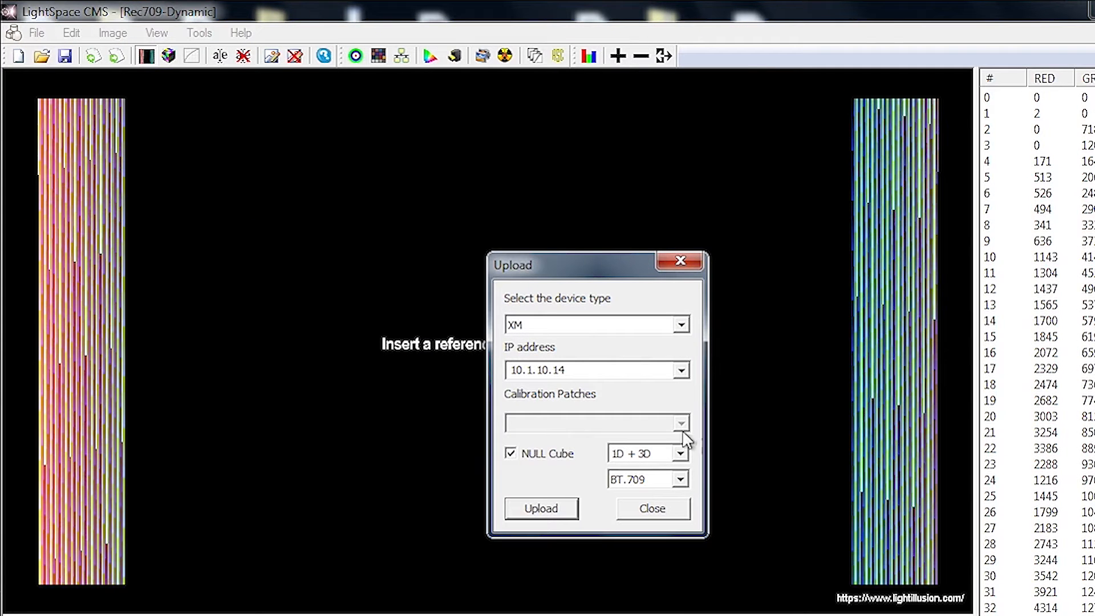
{"action": "left_click", "coordinate": [529, 458]}
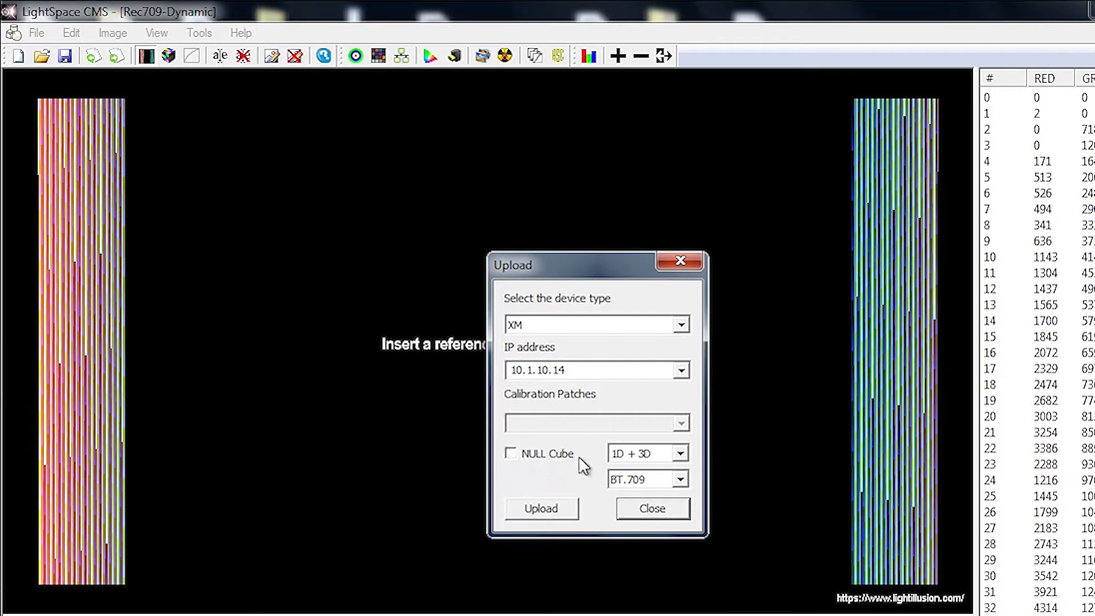
{"action": "left_click", "coordinate": [557, 509]}
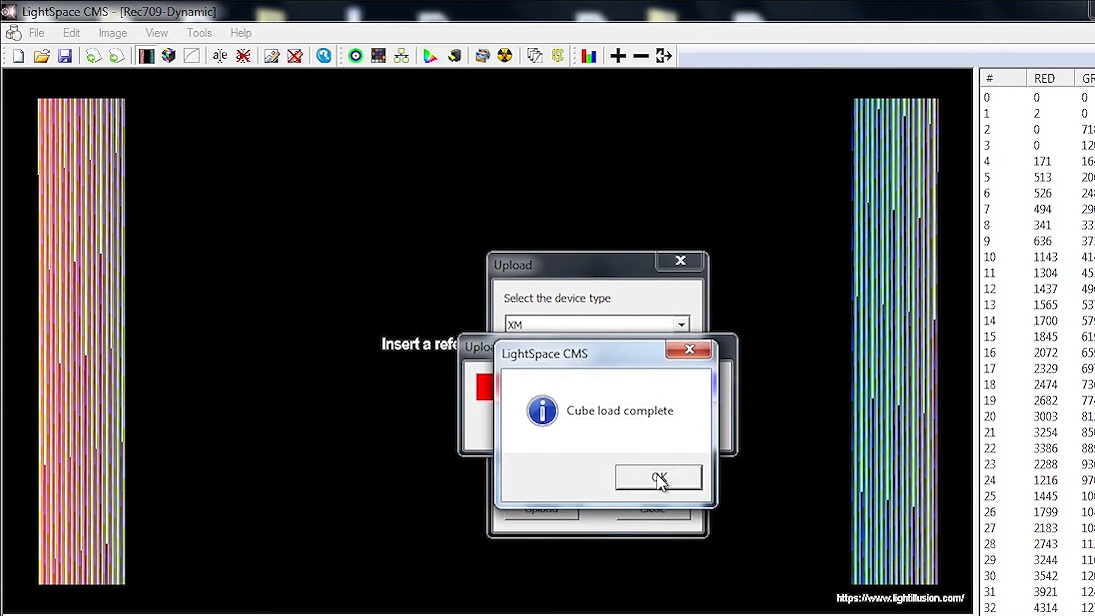
{"action": "left_click", "coordinate": [660, 477]}
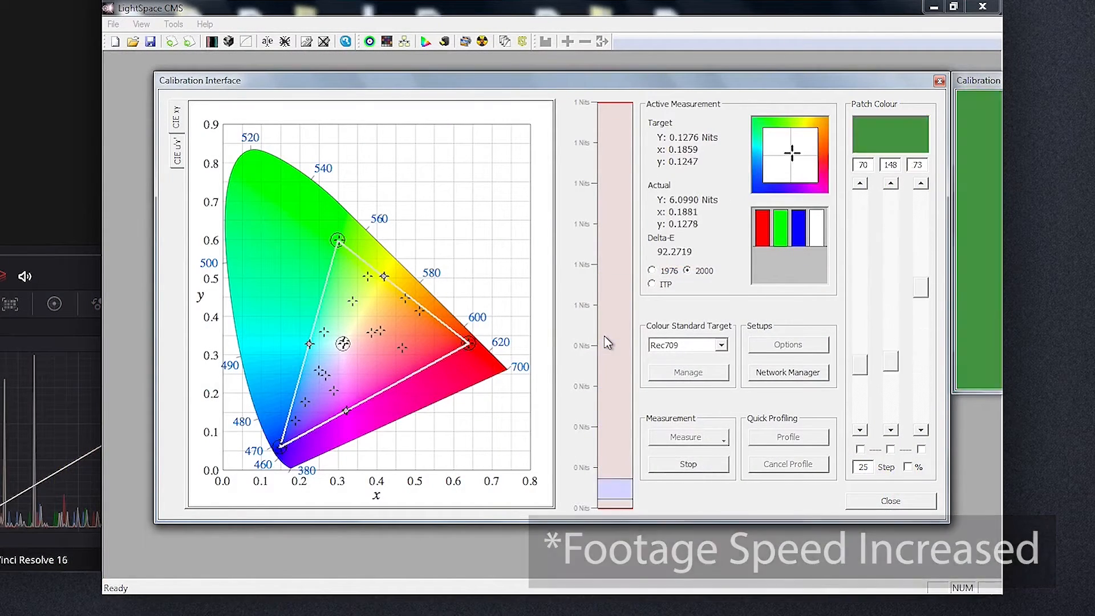
Examine the new Dynamic-mode profile against Rec709 in the CIE u'v', Gamma, RGB balance, Delta E and dE distribution graphs.
{"action": "left_click", "coordinate": [702, 342]}
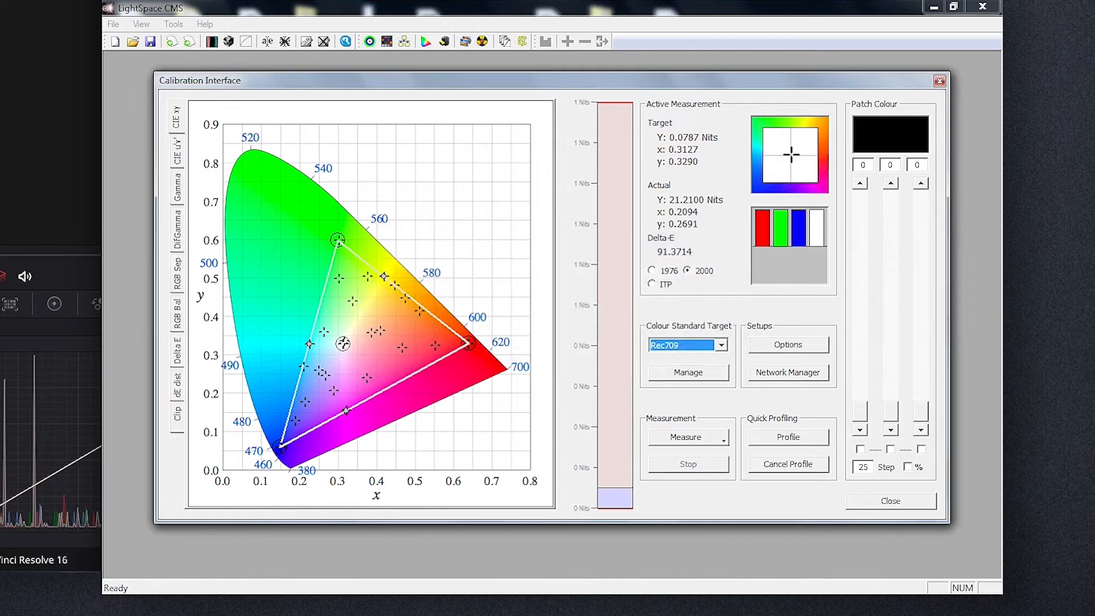
{"action": "left_click", "coordinate": [178, 151]}
{"action": "left_click", "coordinate": [181, 190]}
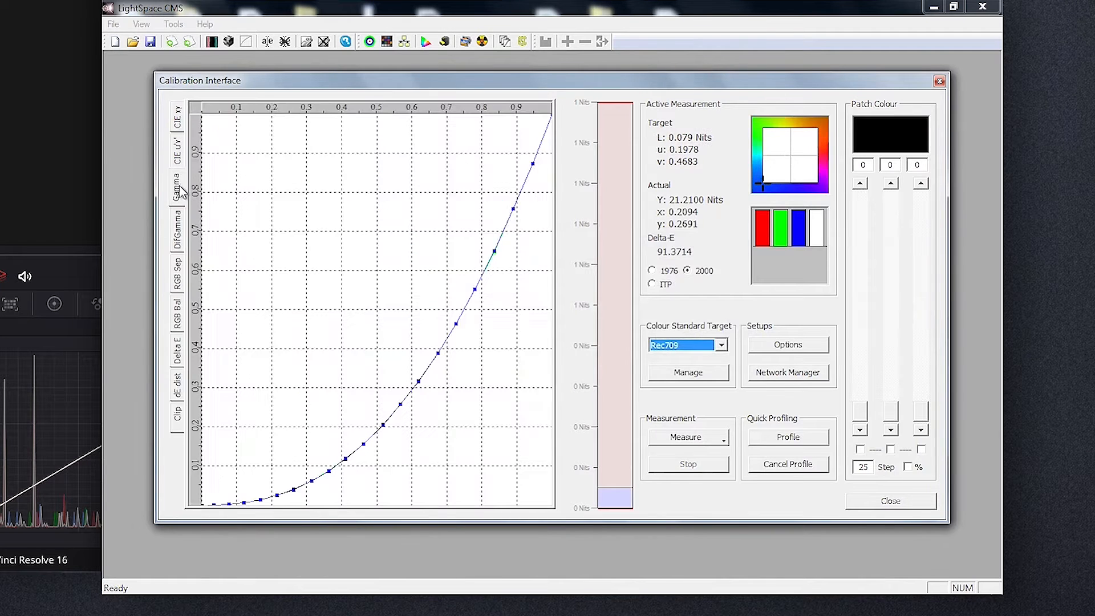
{"action": "left_click", "coordinate": [177, 316]}
{"action": "left_click", "coordinate": [177, 351]}
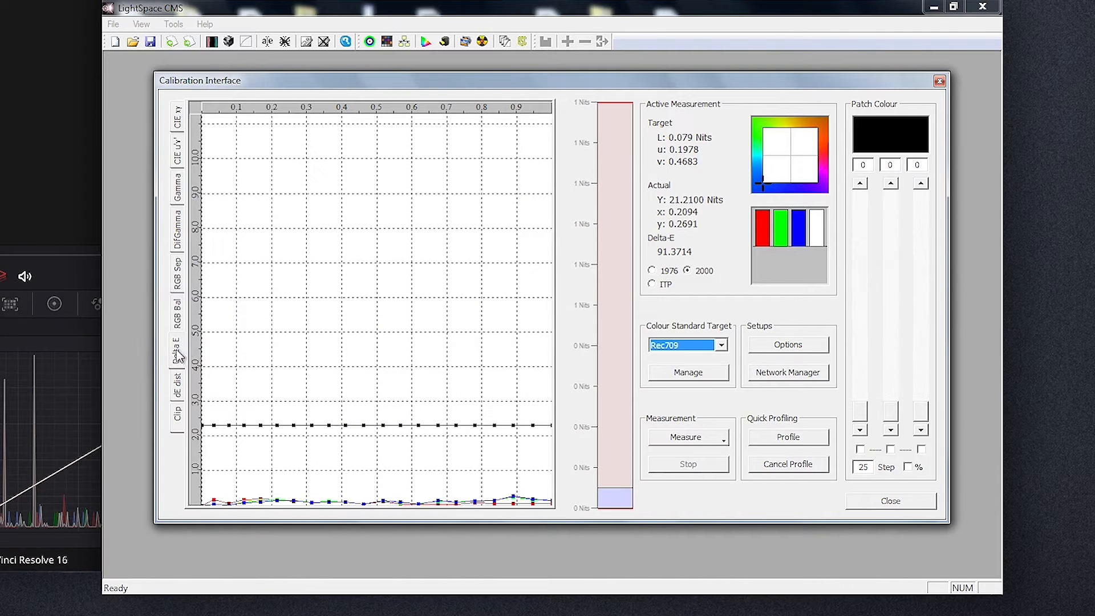
{"action": "left_click", "coordinate": [176, 387]}
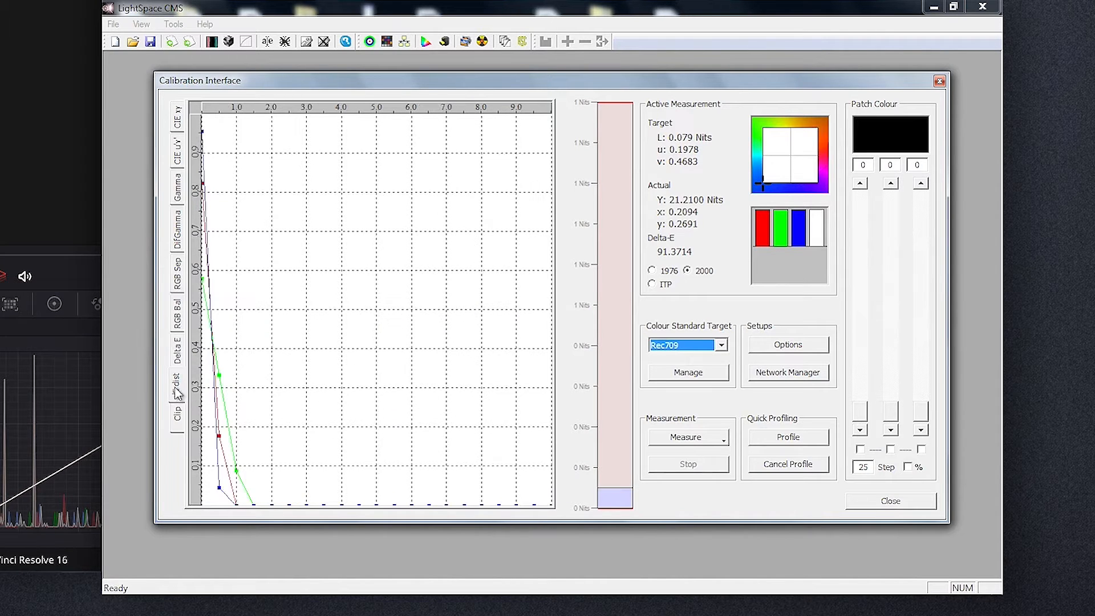